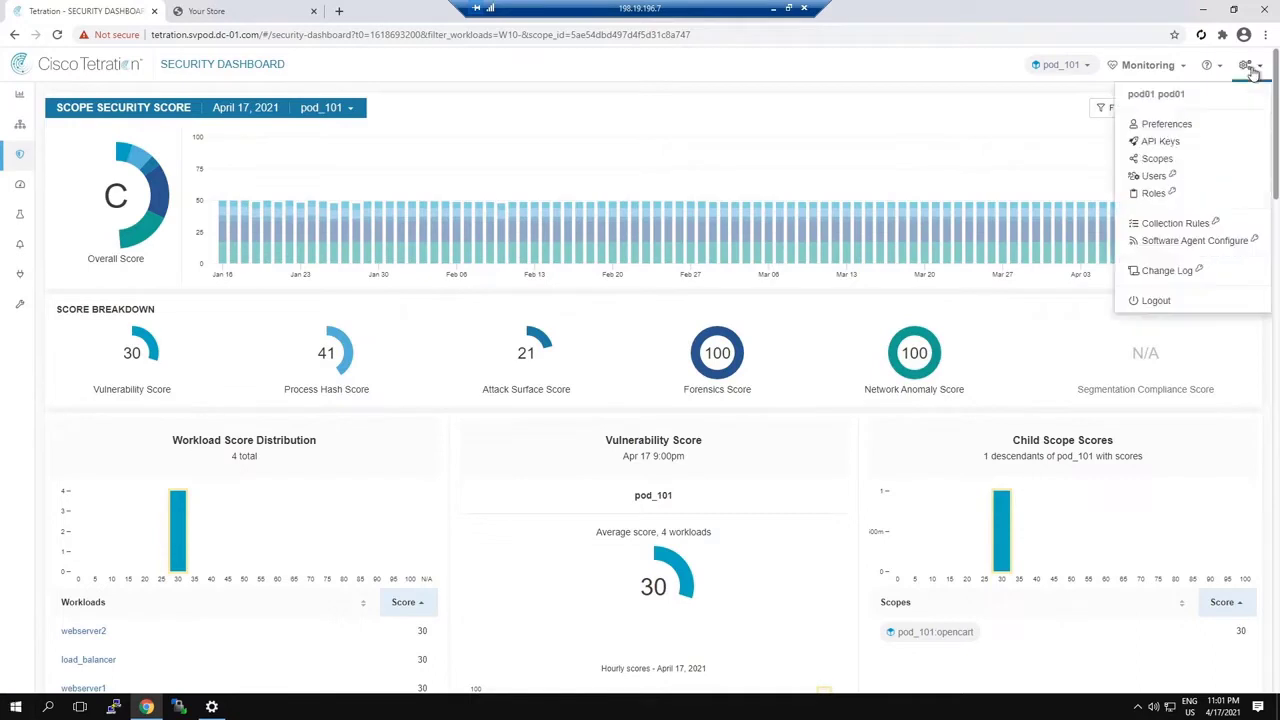
Open the software agent configuration and examine the Enforcement, Visibility and Forensics settings of a new agent config profile.
left_click(1170, 245)
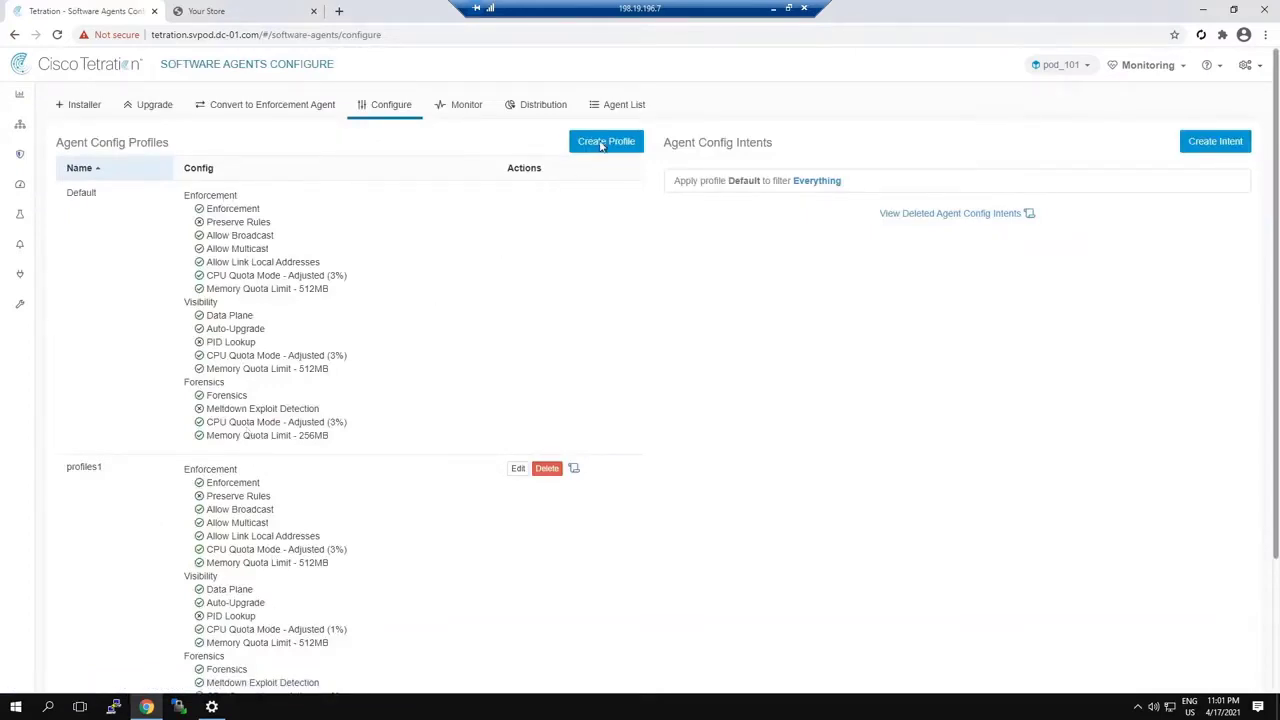
left_click(601, 145)
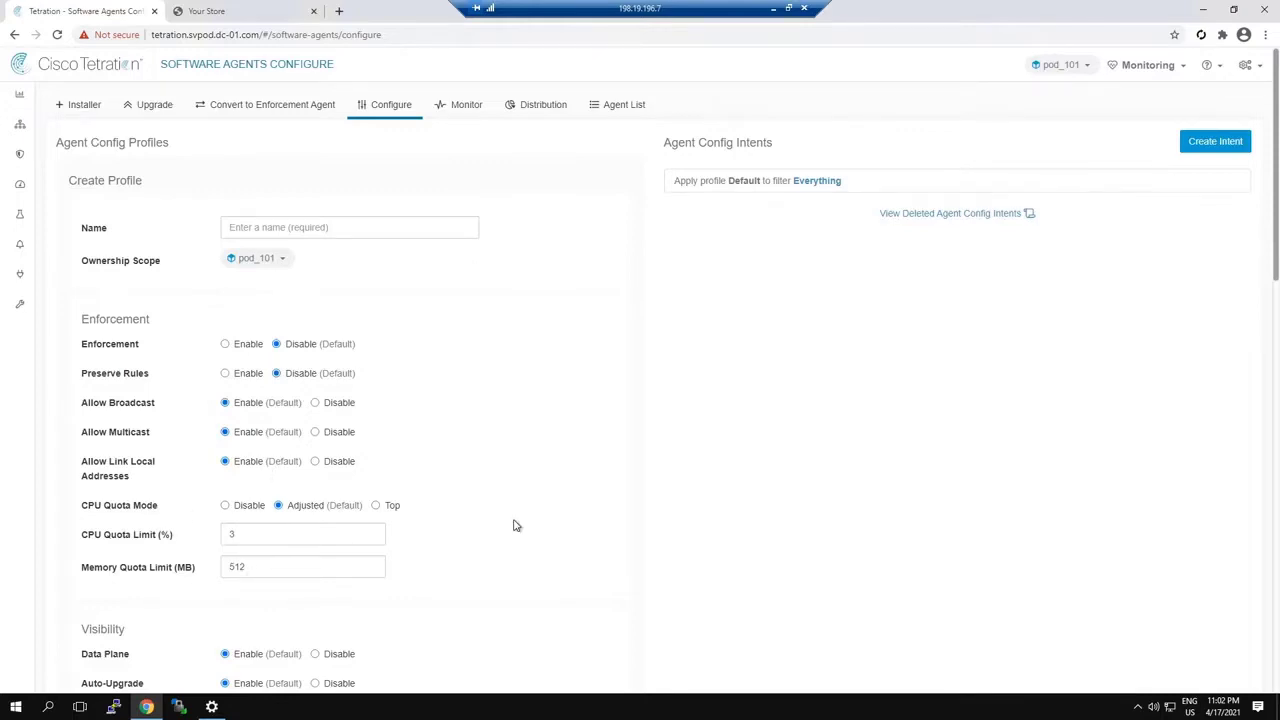
scroll(515, 525, "down", 4)
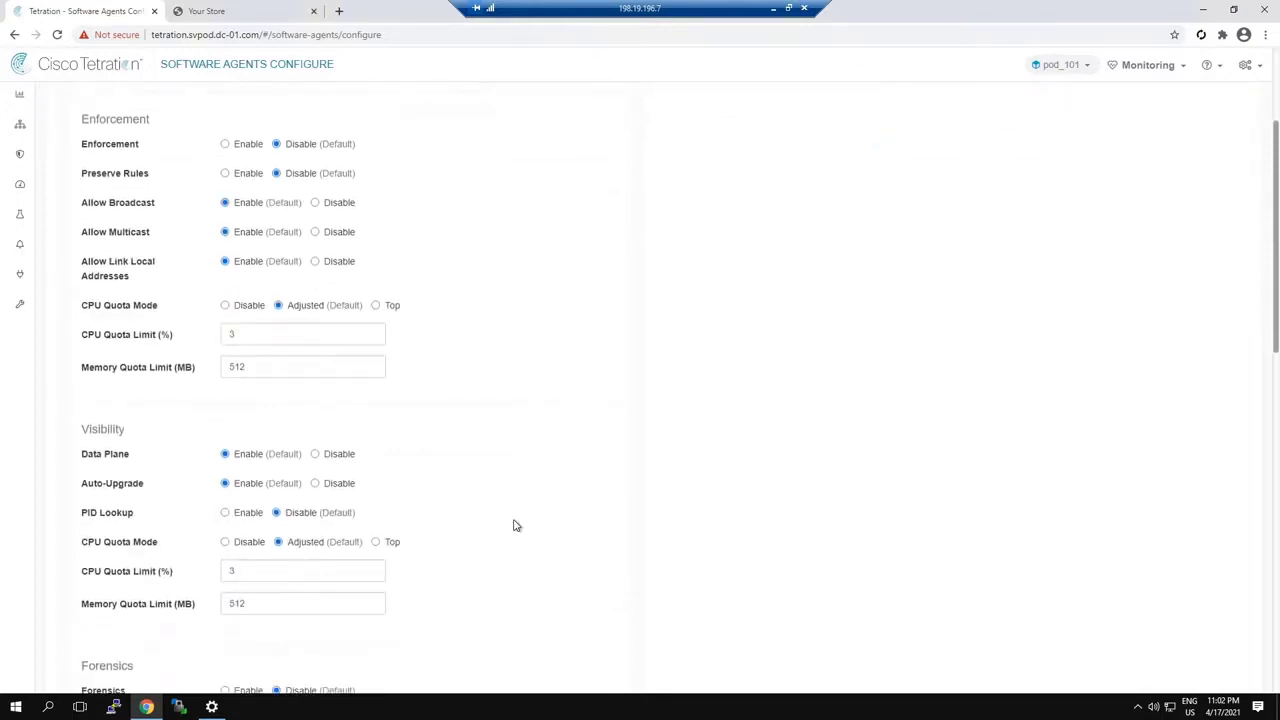
scroll(515, 525, "down", 2)
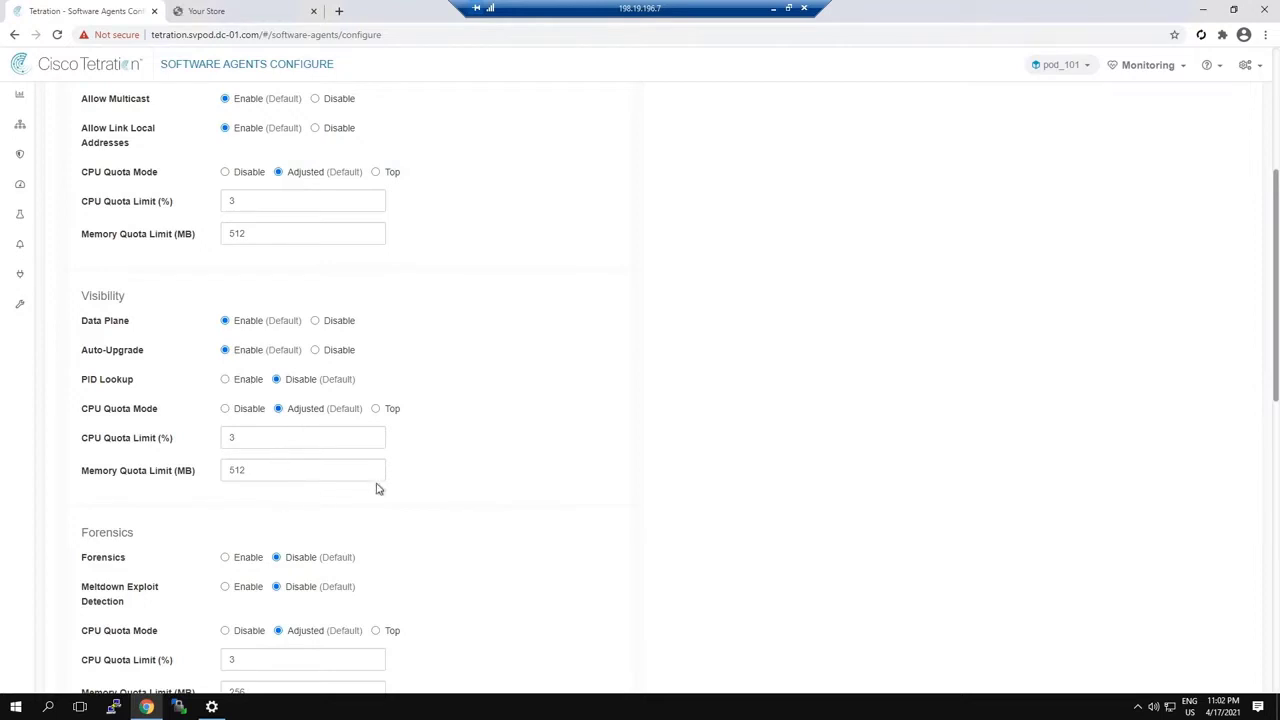
scroll(492, 466, "down", 3)
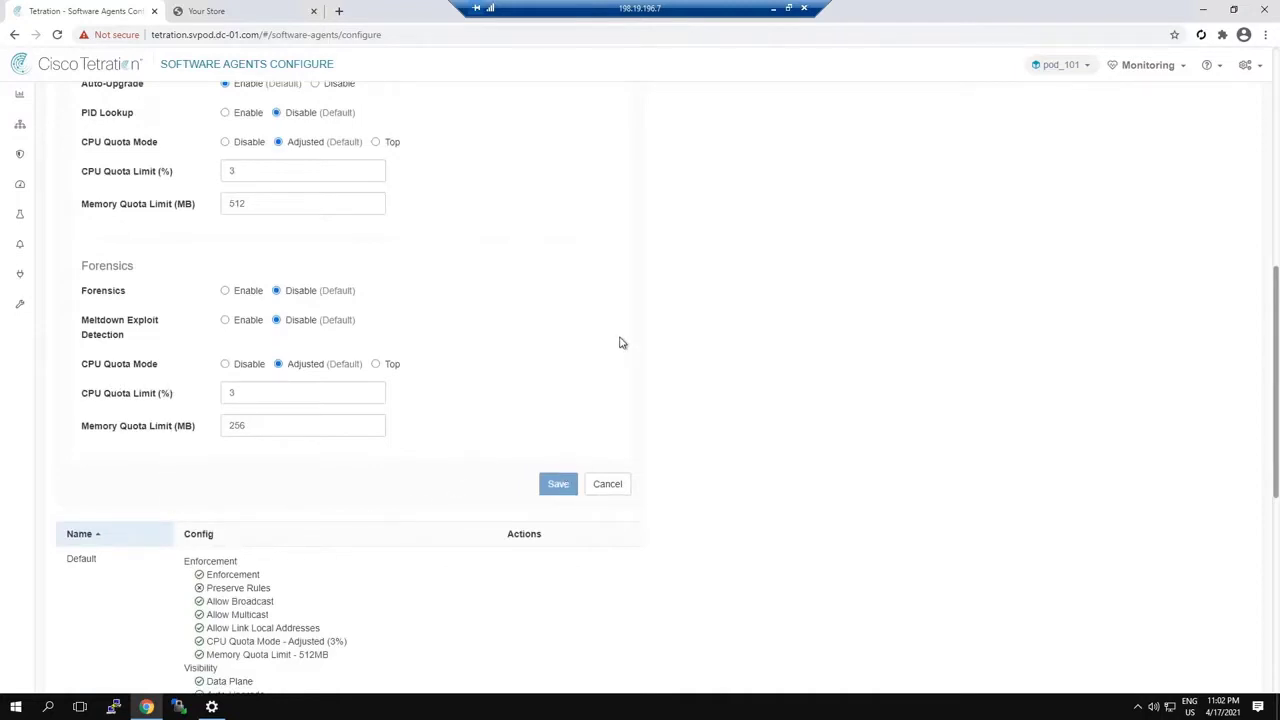
scroll(619, 343, "up", 7)
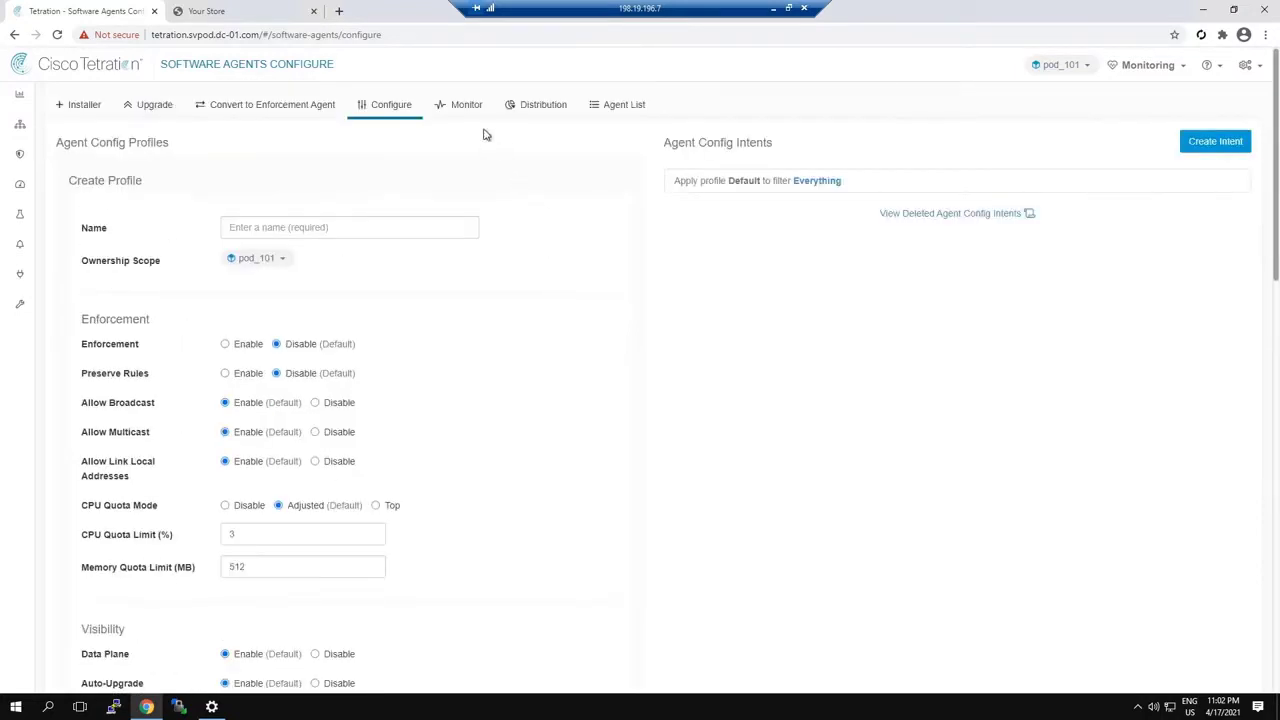
Review the software agents' health indicators and the enforcement agent distribution, including the available endpoint agent types.
left_click(465, 107)
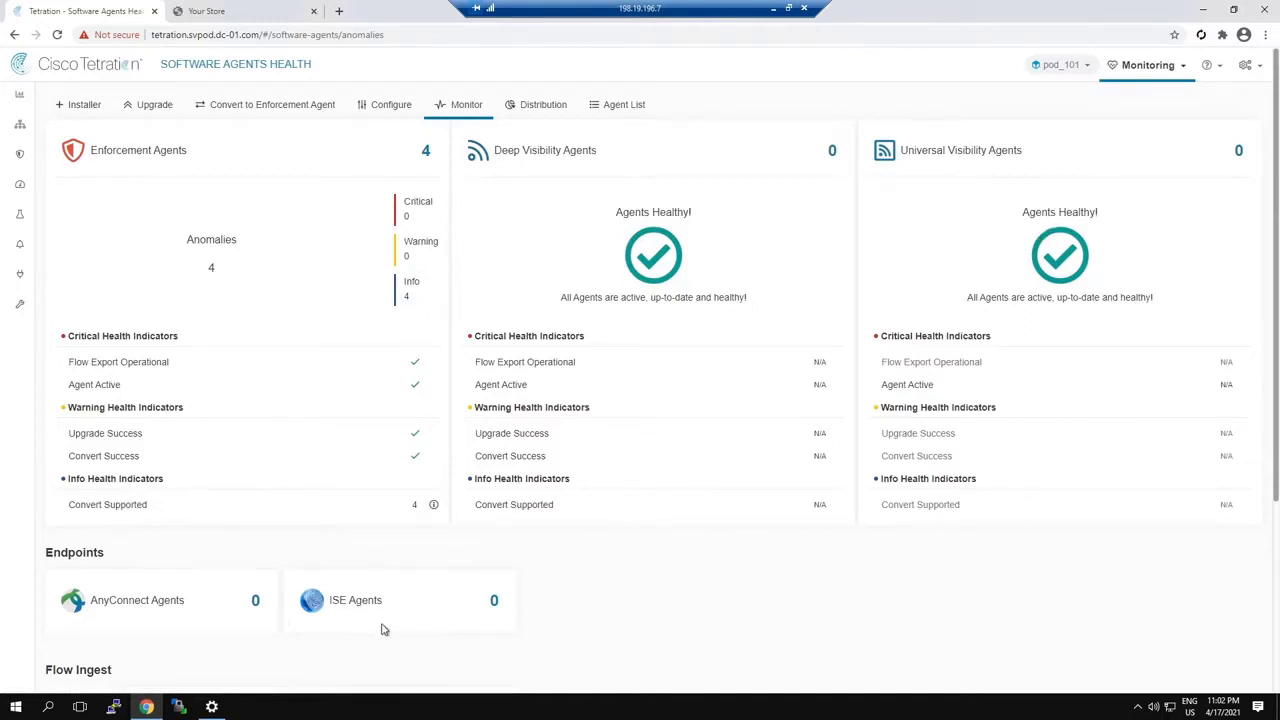
scroll(396, 555, "down", 3)
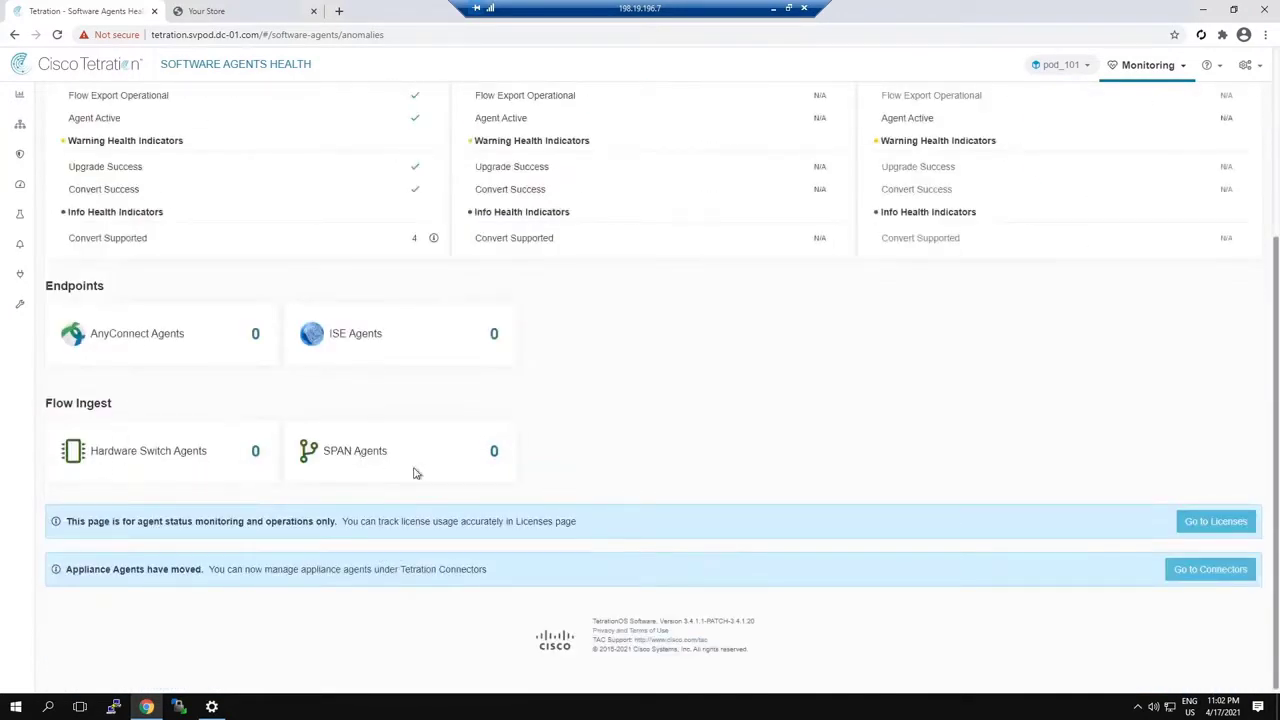
scroll(683, 456, "up", 3)
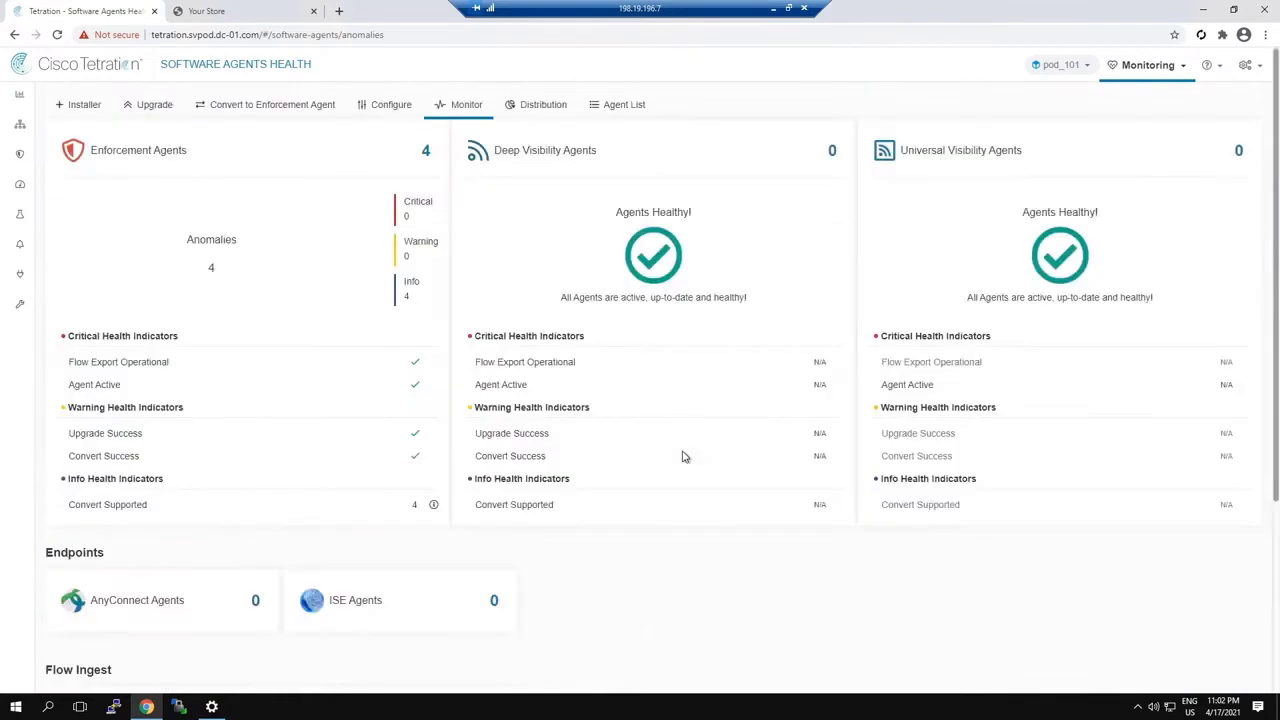
left_click(537, 108)
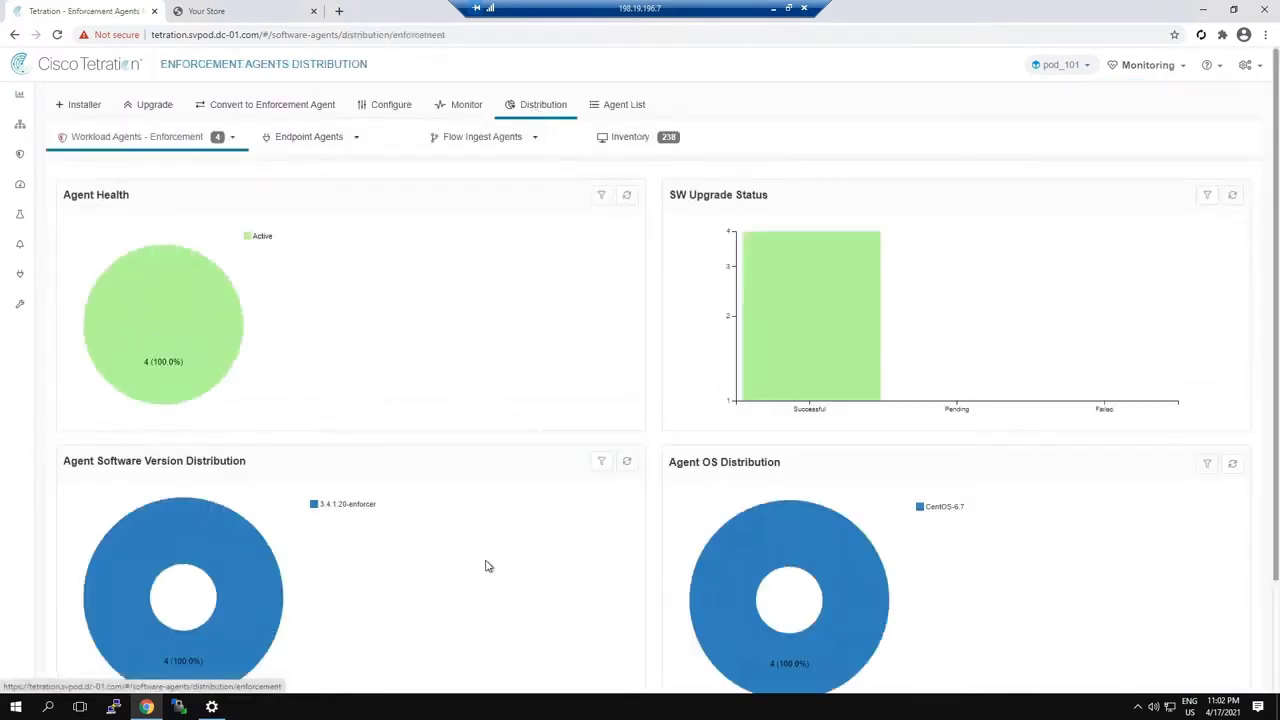
left_click(310, 142)
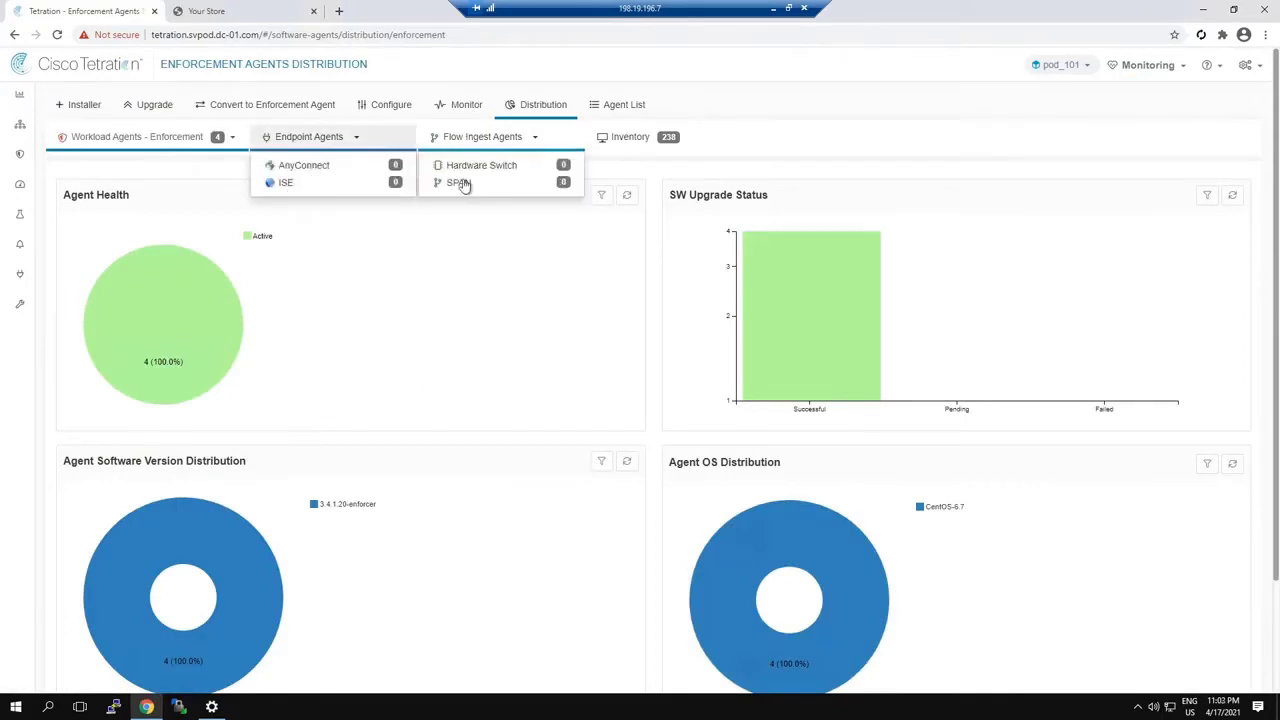
Check which agents can be converted to enforcement or upgraded, and view the list of installed agents.
left_click(255, 107)
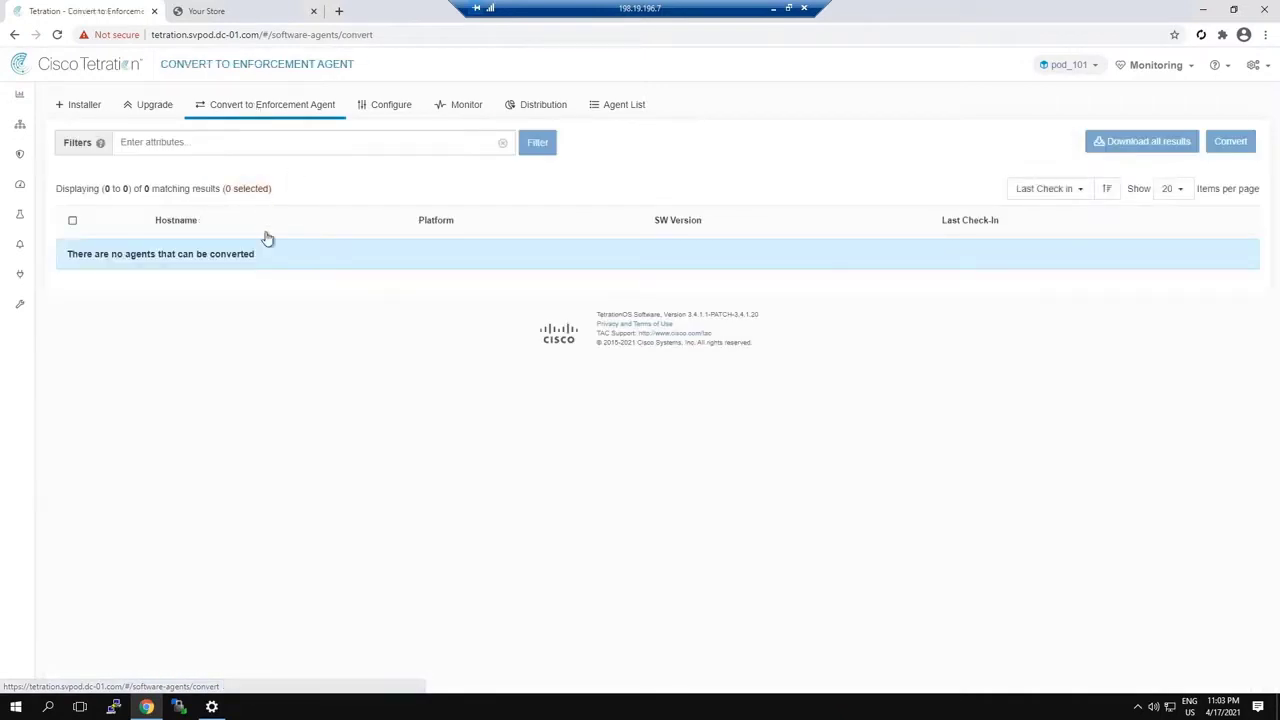
left_click(152, 107)
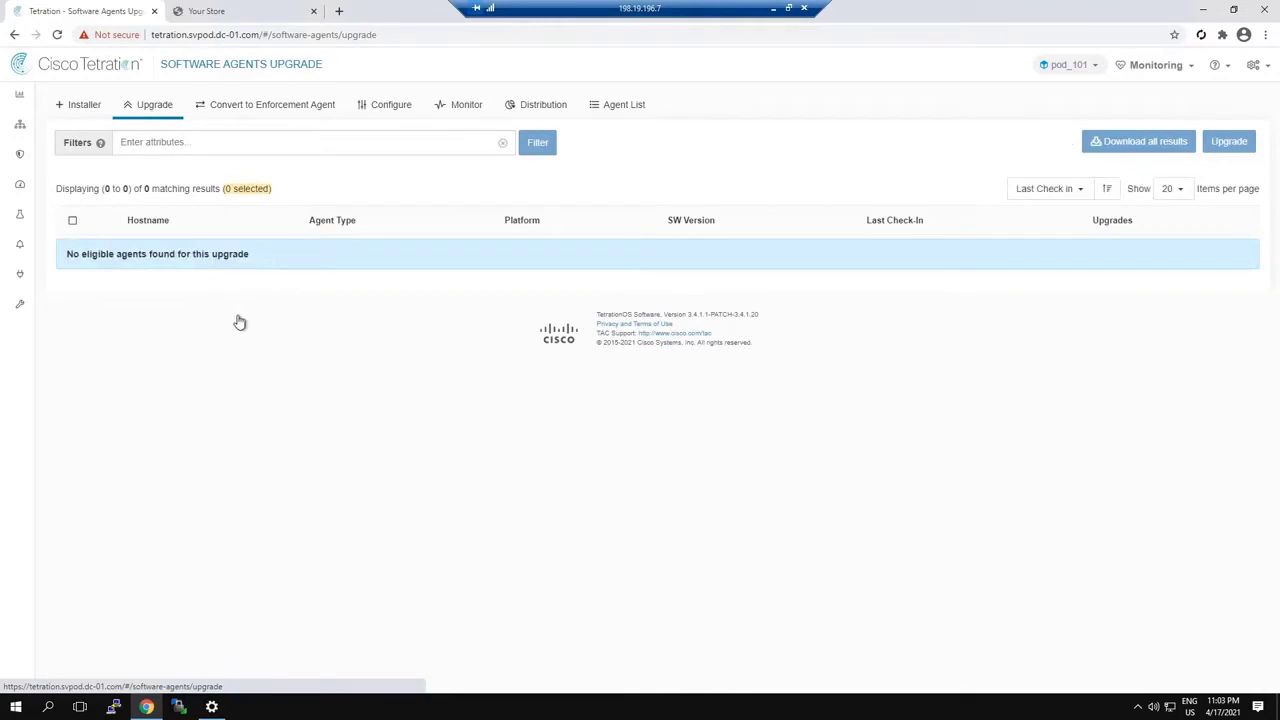
left_click(616, 111)
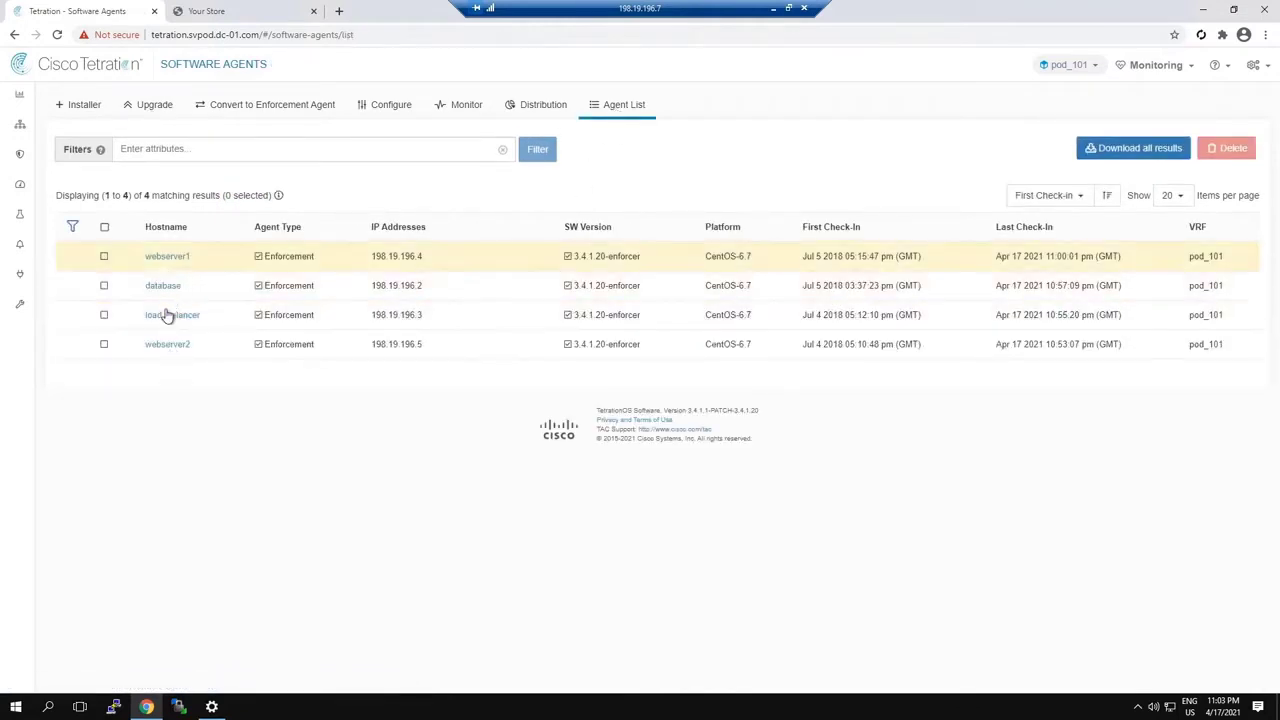
Start the agent installer with the Auto-Install using Installers workflow and choose the Deep Visibility agent type.
left_click(82, 108)
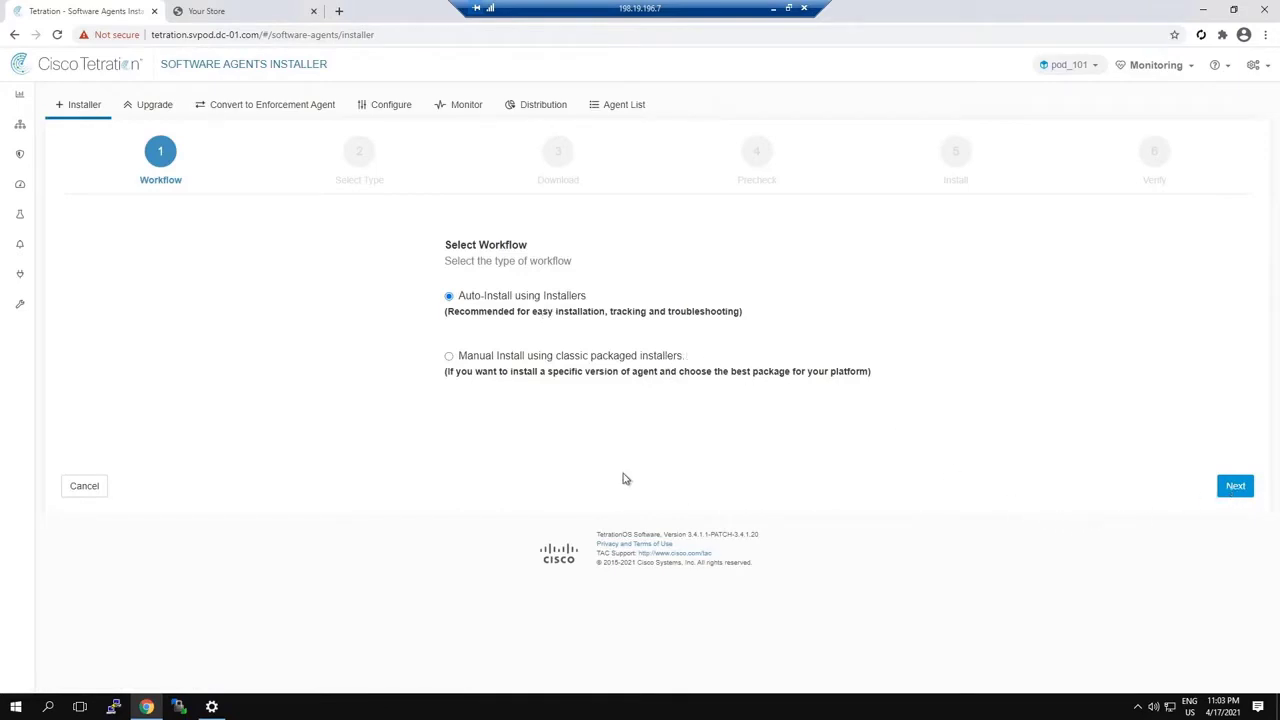
left_click(1235, 486)
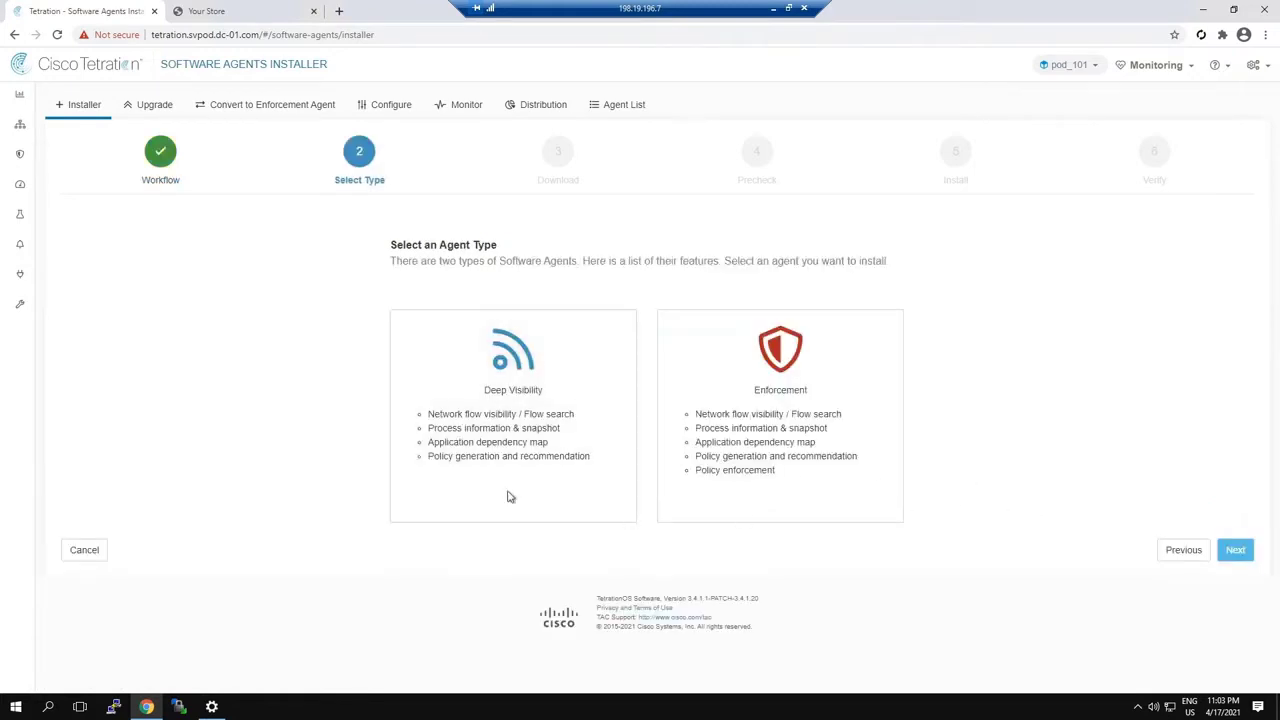
left_click(477, 455)
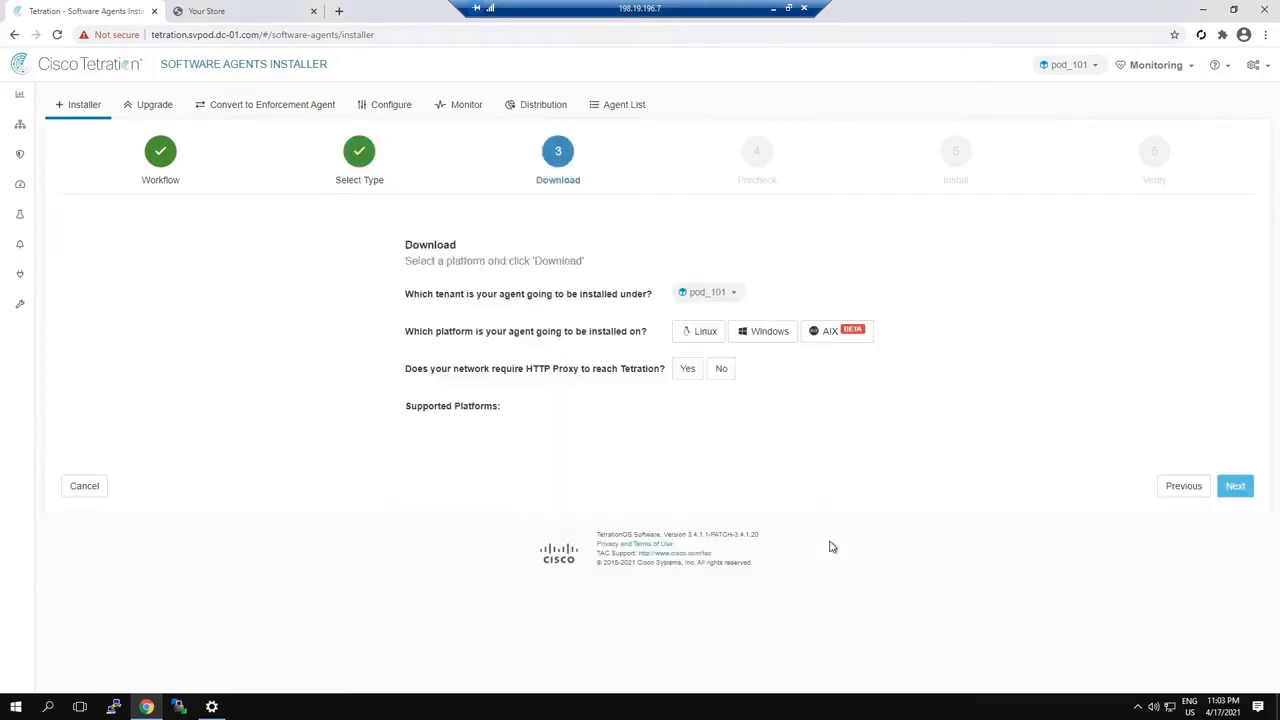
Download the Windows agent installer script for tenant pod_101 without an HTTP proxy and keep the file.
left_click(769, 333)
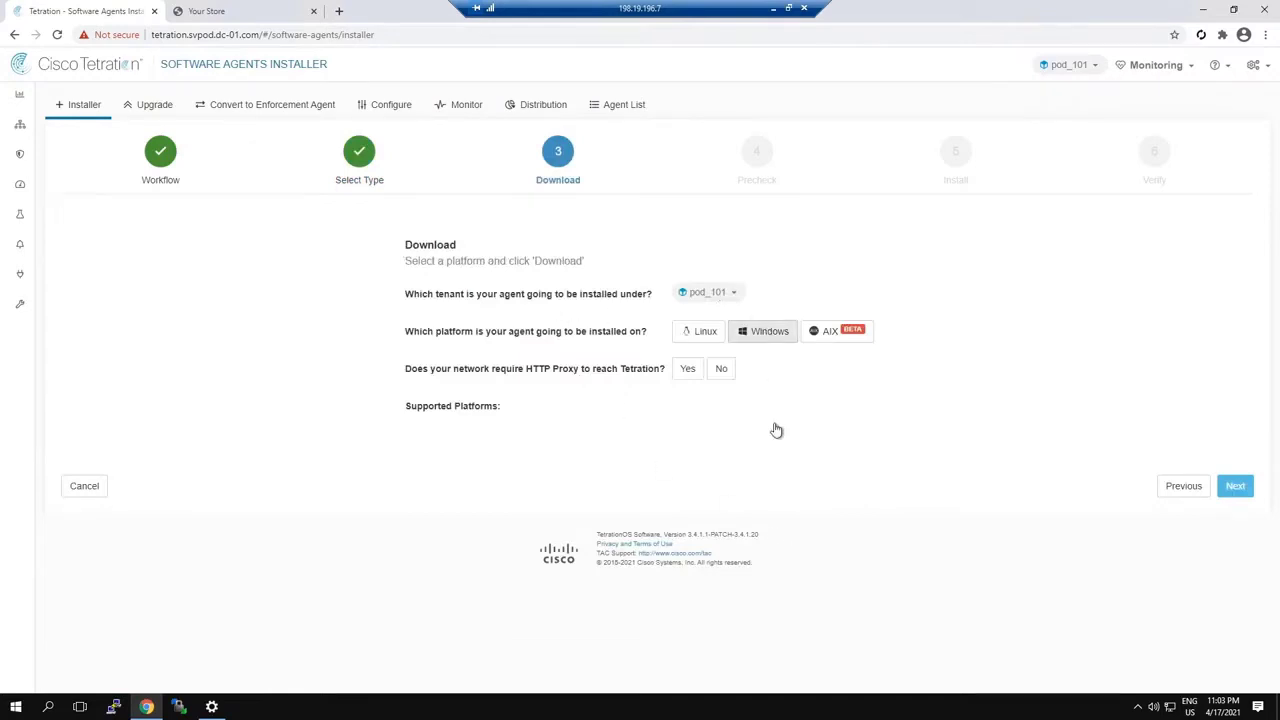
left_click(715, 372)
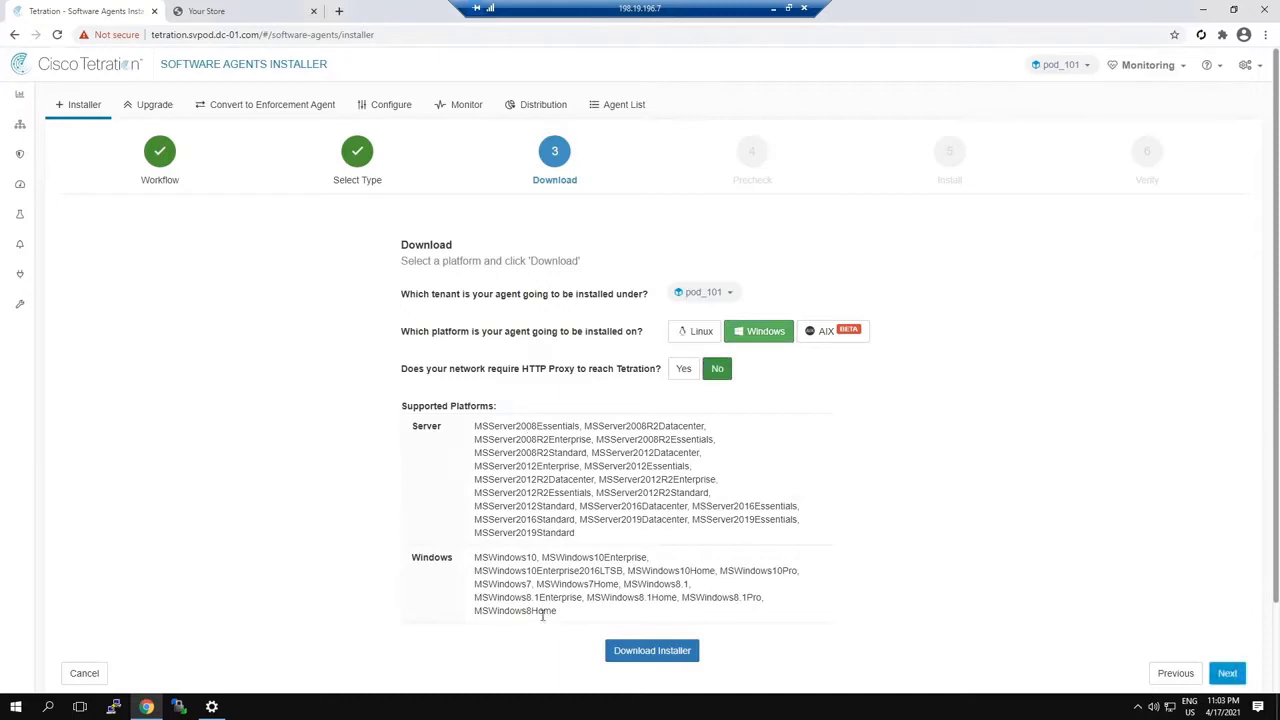
left_click(637, 654)
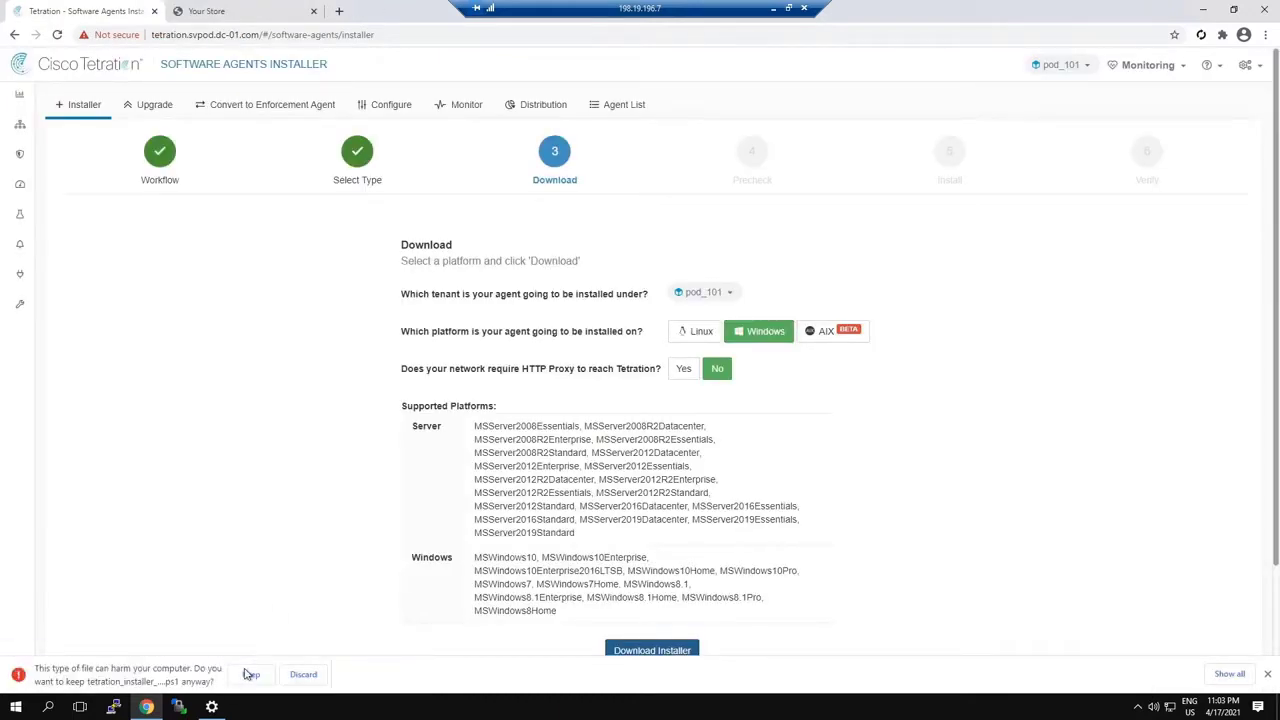
left_click(251, 675)
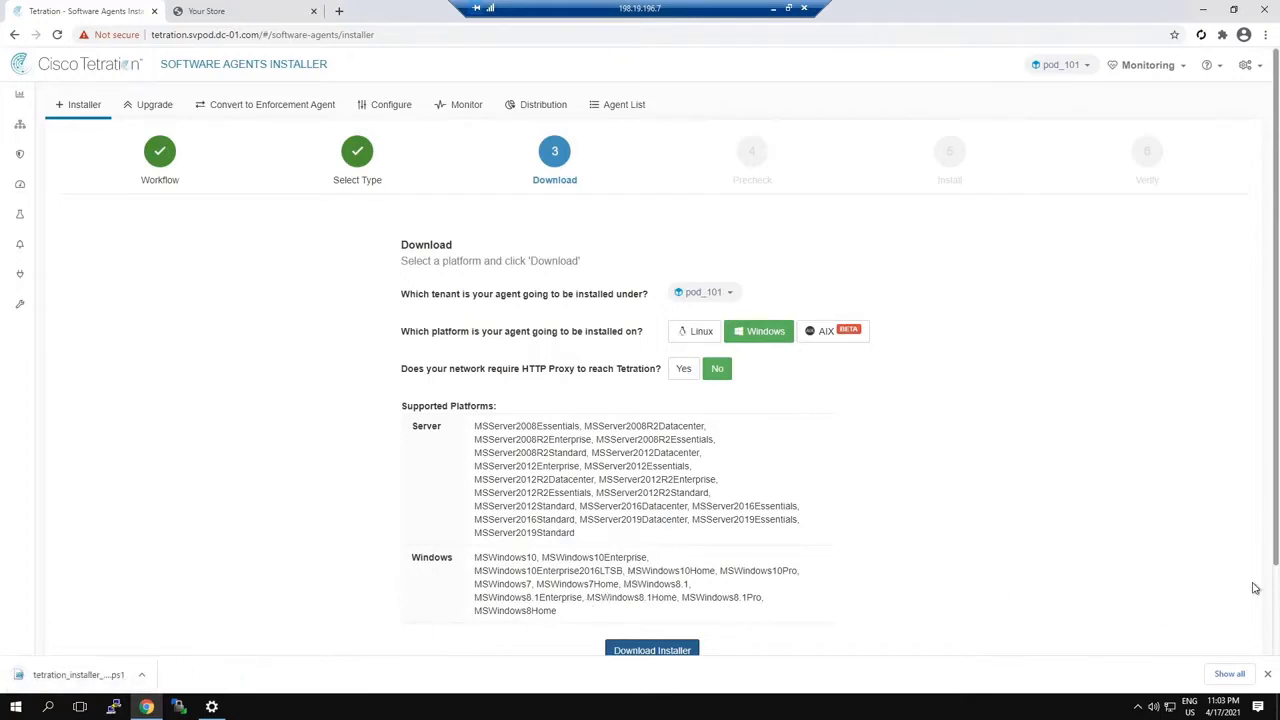
Advance past the precheck to the Install instructions and show the downloaded installer script in its folder.
scroll(1255, 588, "down", 2)
left_click(1228, 548)
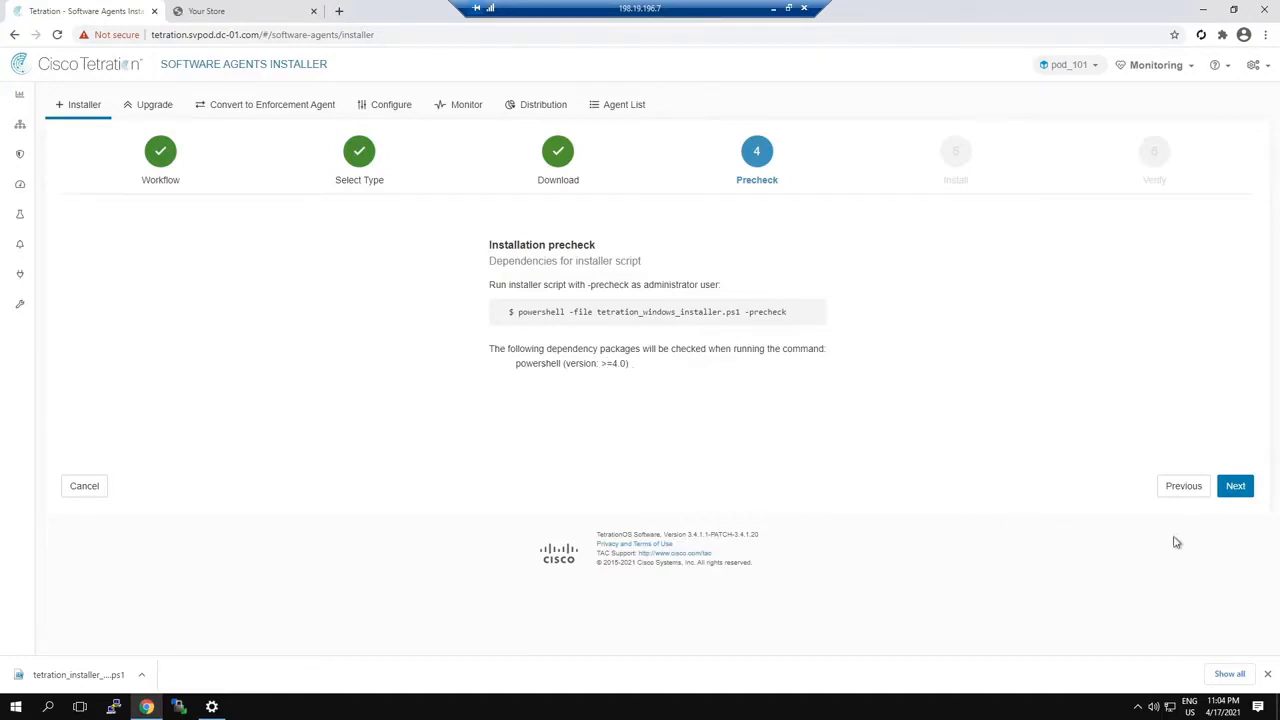
left_click(1235, 488)
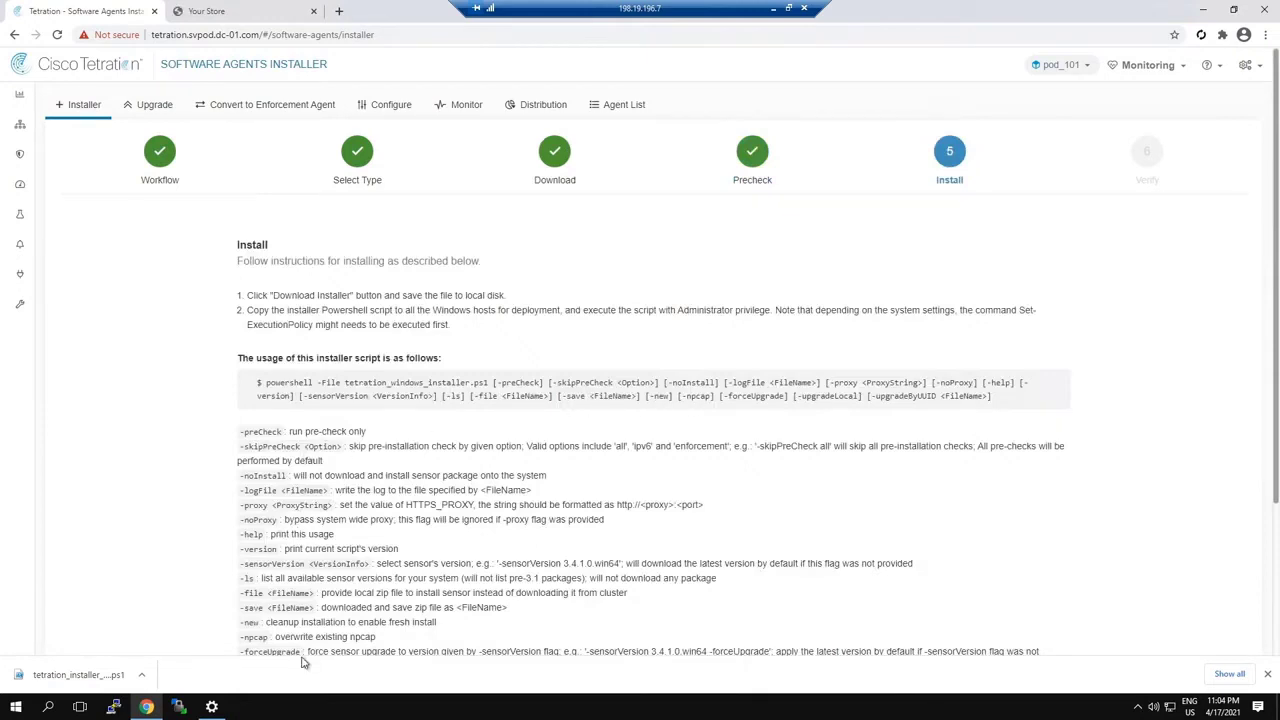
left_click(143, 677)
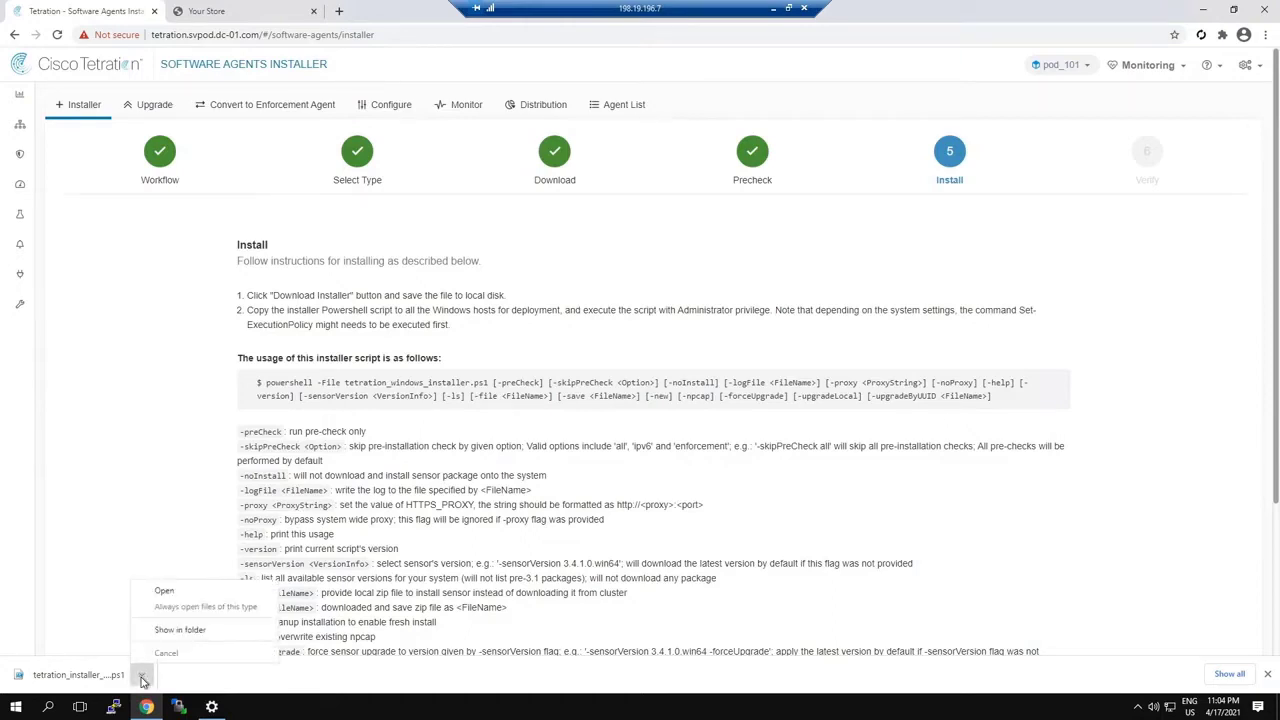
left_click(181, 630)
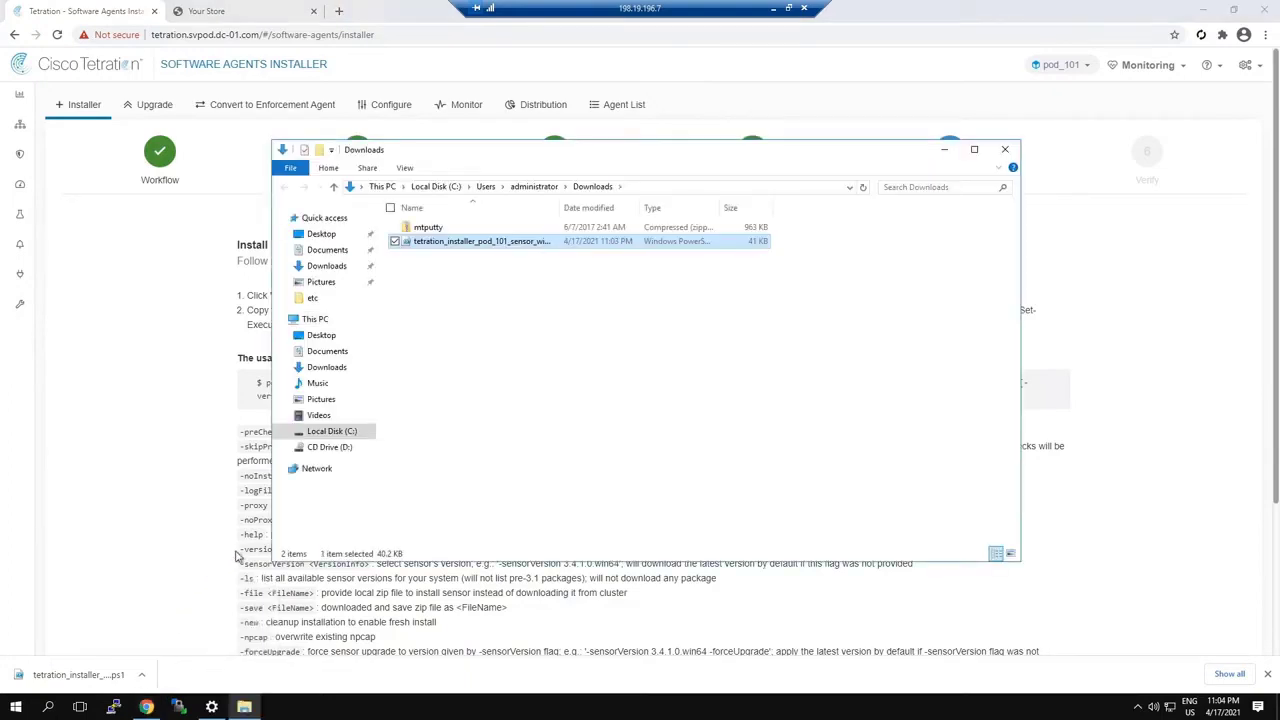
Switch to Windows Settings and look through the installed programs in Apps & features.
left_click(212, 707)
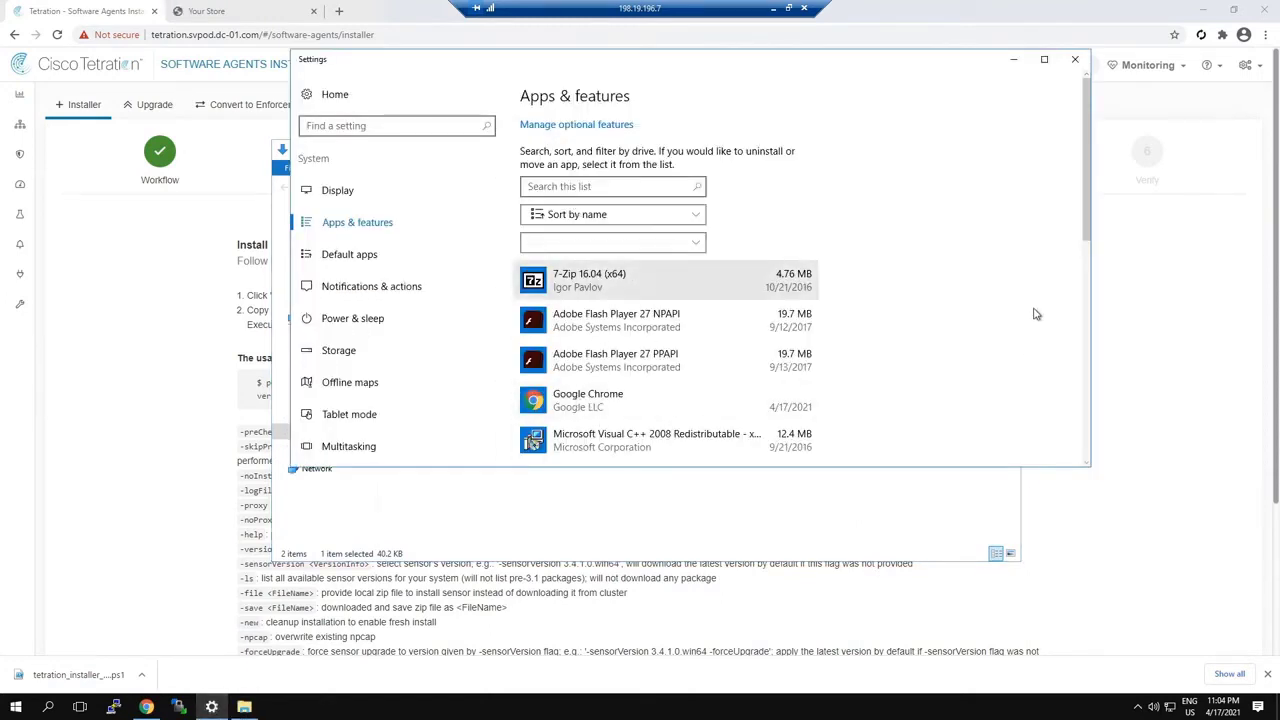
left_click_drag(1088, 237, 1096, 500)
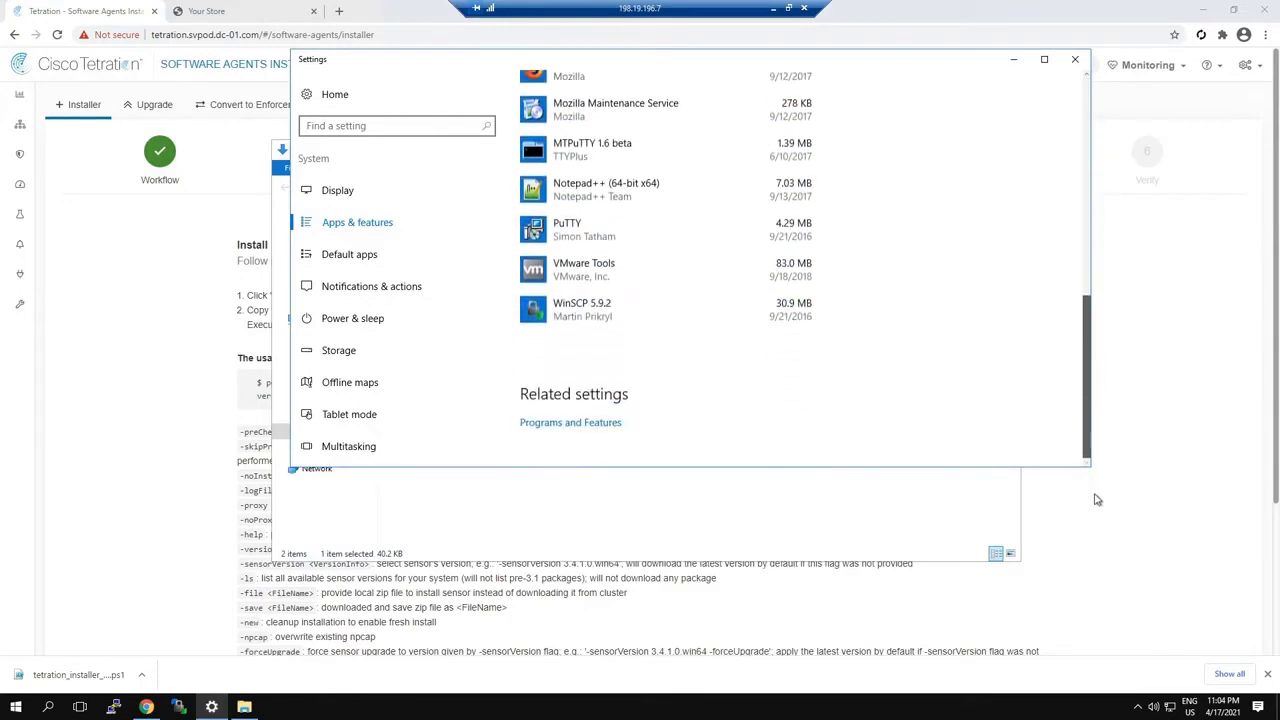
left_click(1087, 126)
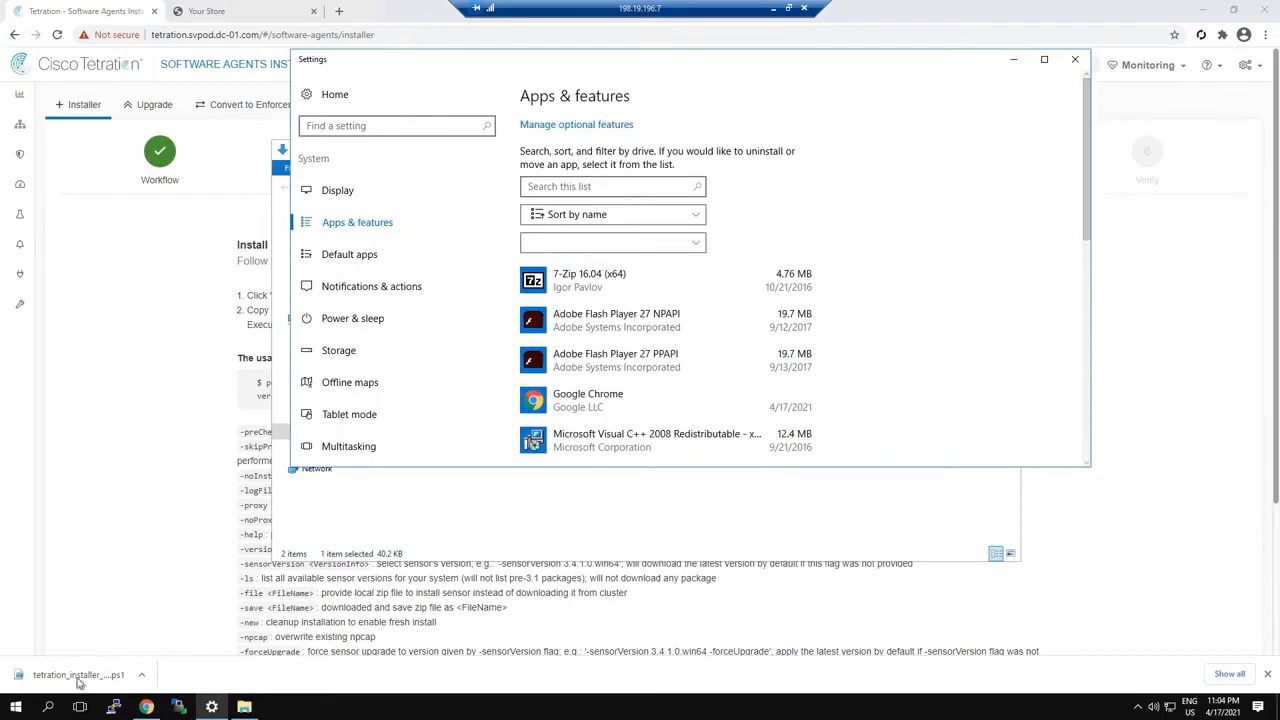
Open the Windows Services console and look through the list of local services for Tetration entries before installing the agent.
left_click(48, 708)
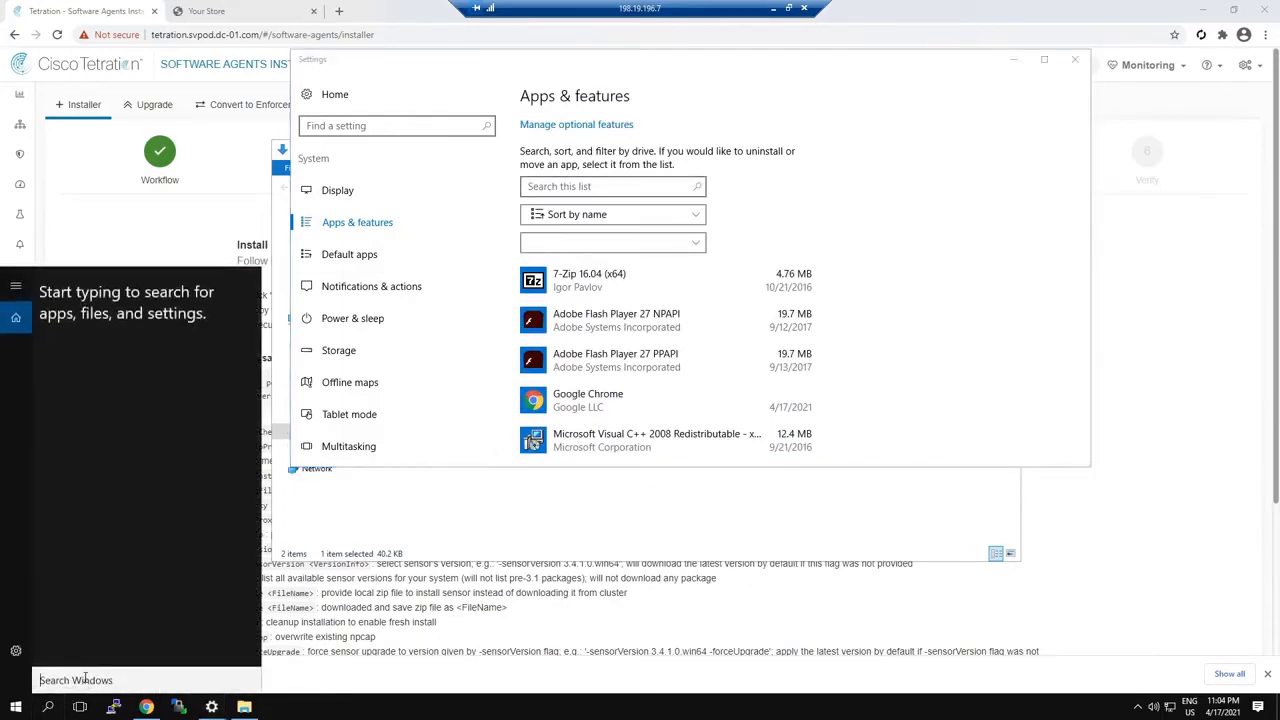
type("services")
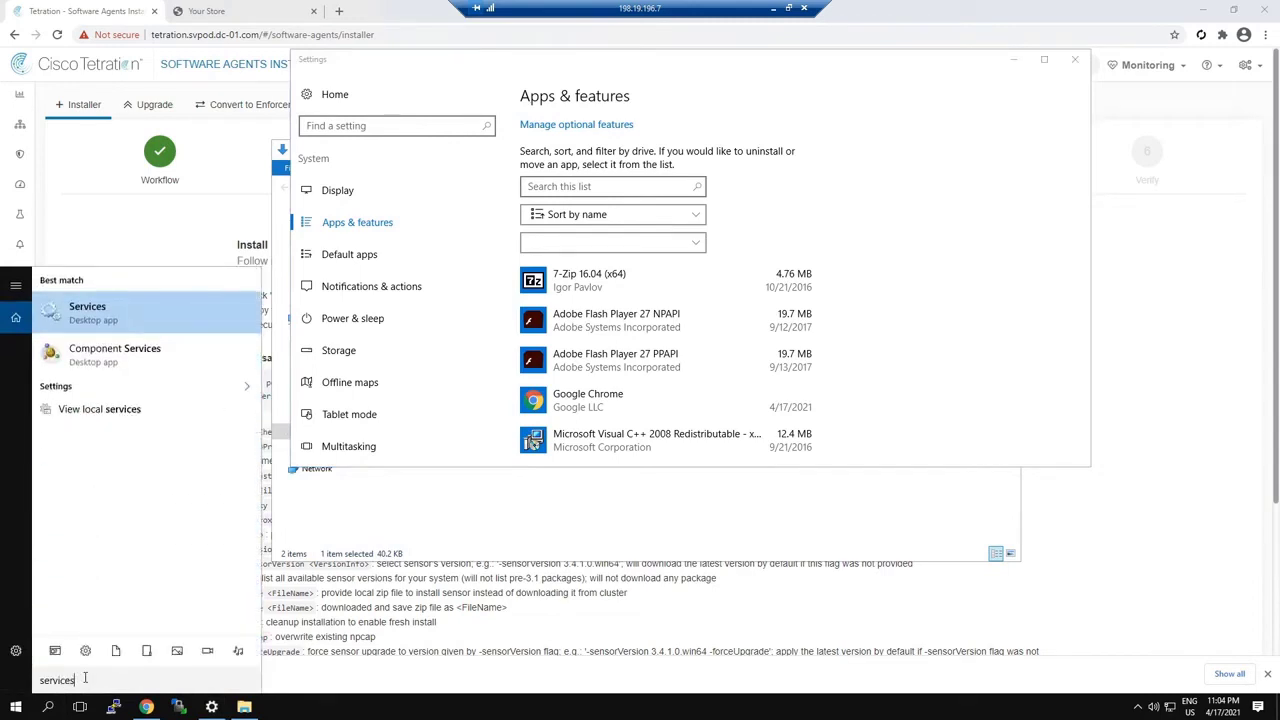
key("Return")
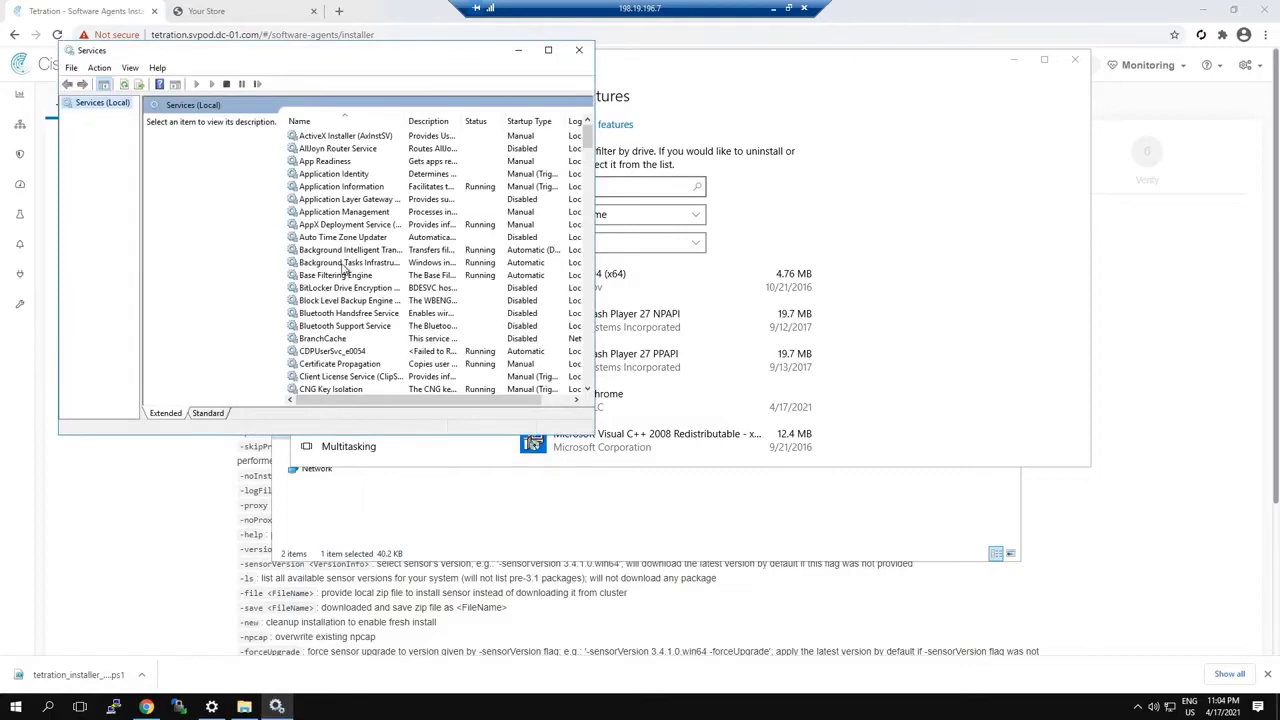
scroll(353, 335, "down", 2)
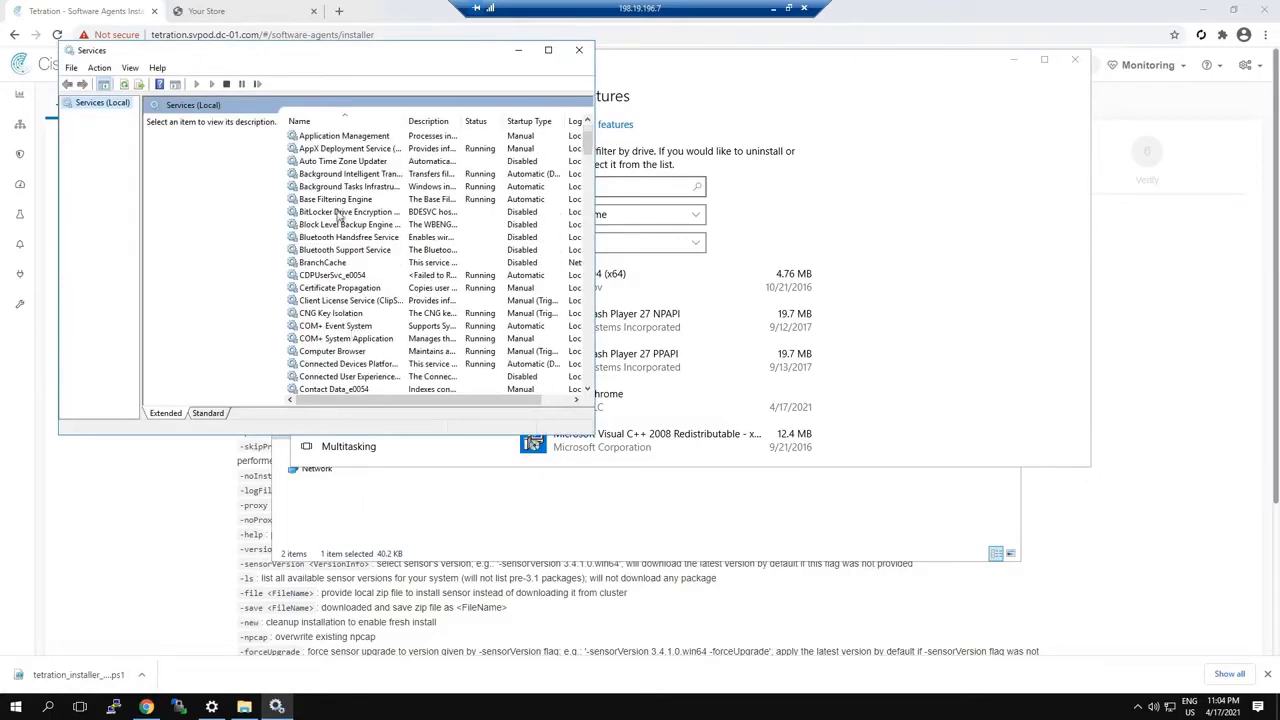
scroll(323, 300, "down", 20)
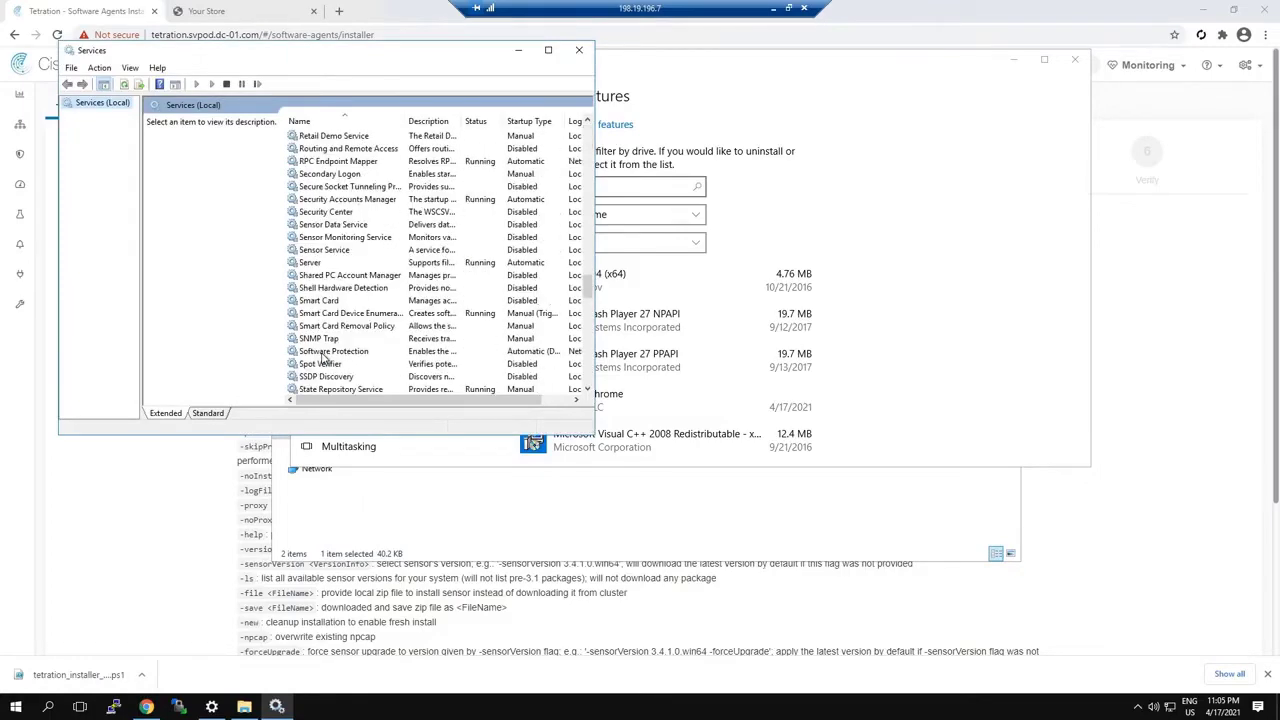
scroll(323, 357, "down", 3)
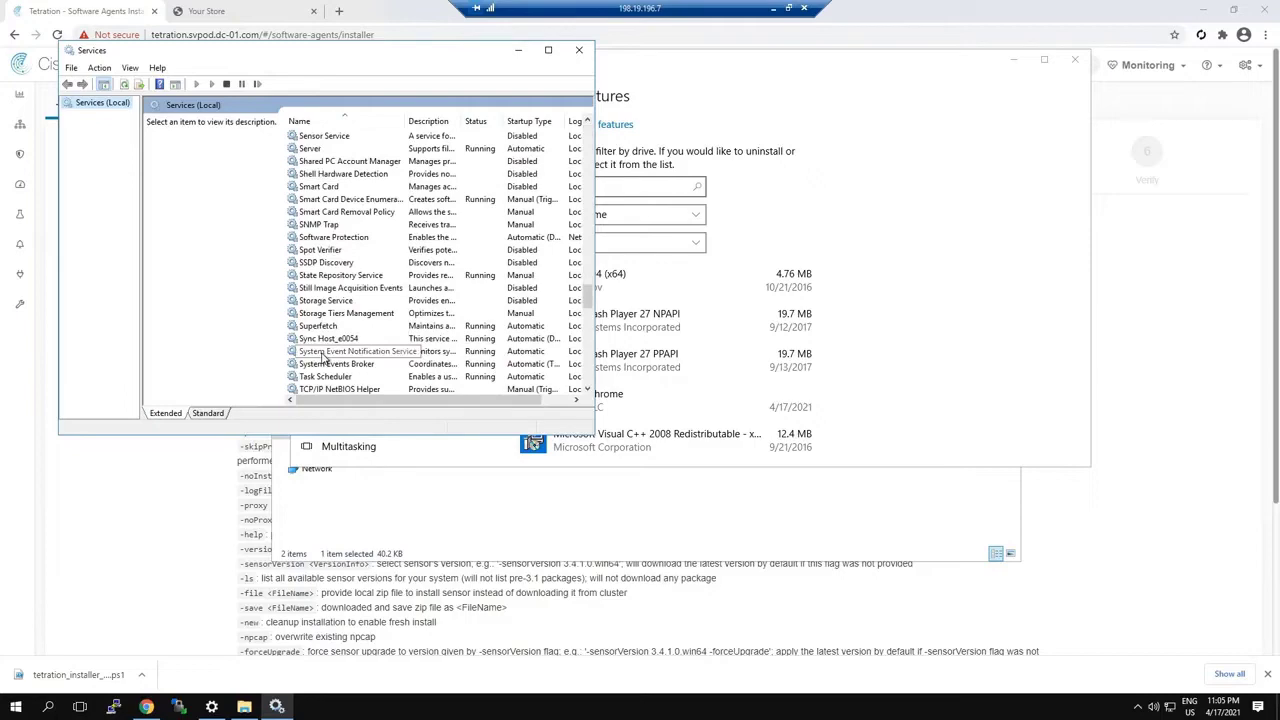
scroll(323, 357, "down", 4)
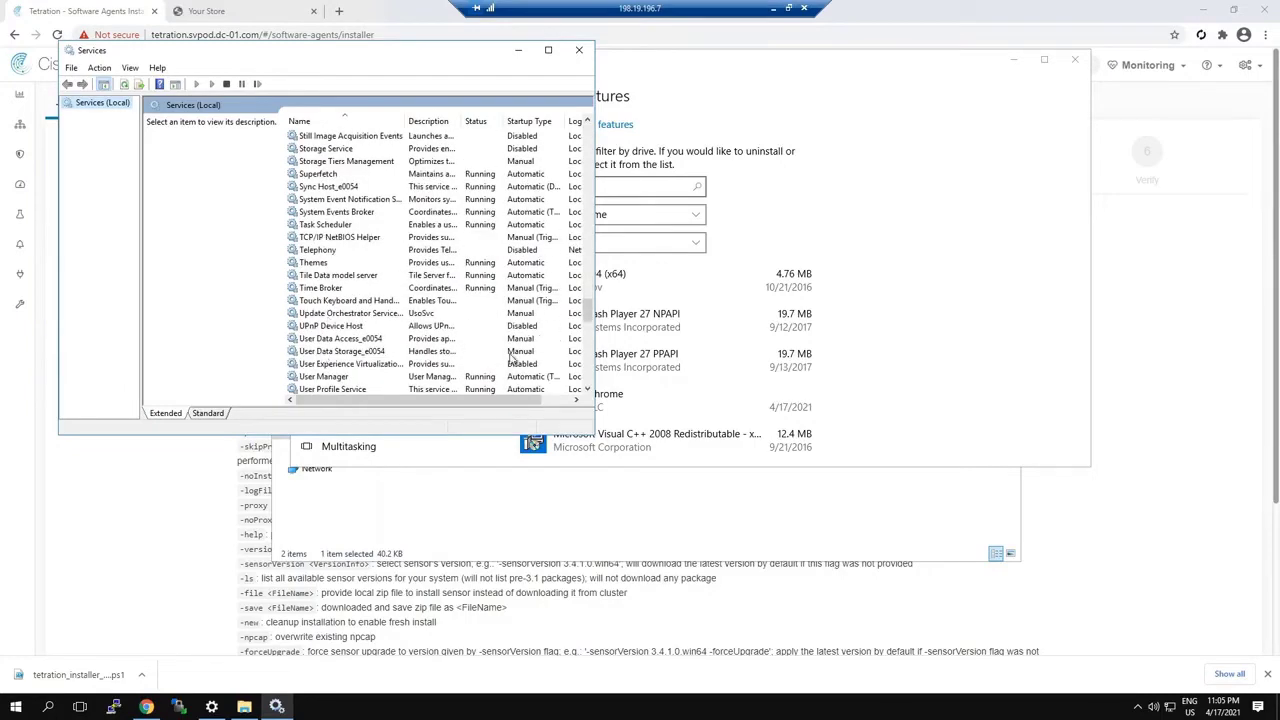
scroll(540, 190, "down", 5)
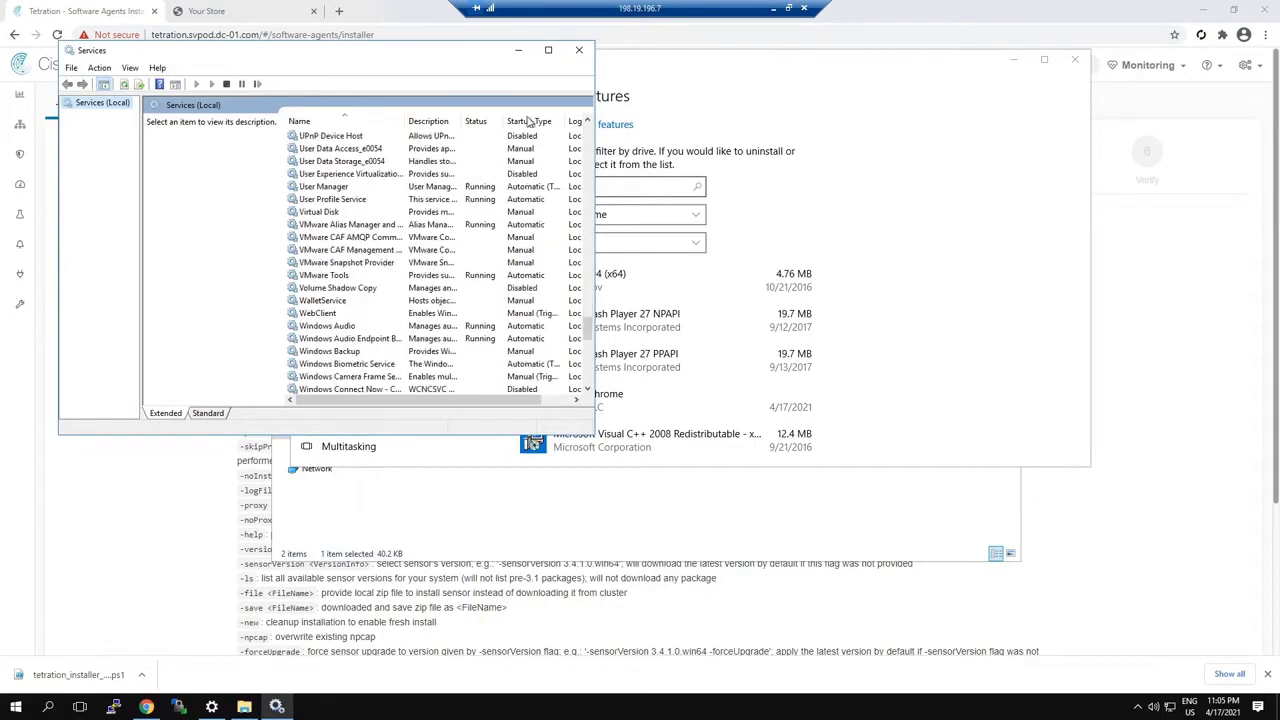
Run the downloaded Tetration installer script from the Downloads folder with PowerShell, allowing the file to open and accepting the execution policy change.
left_click(518, 50)
left_click(1013, 59)
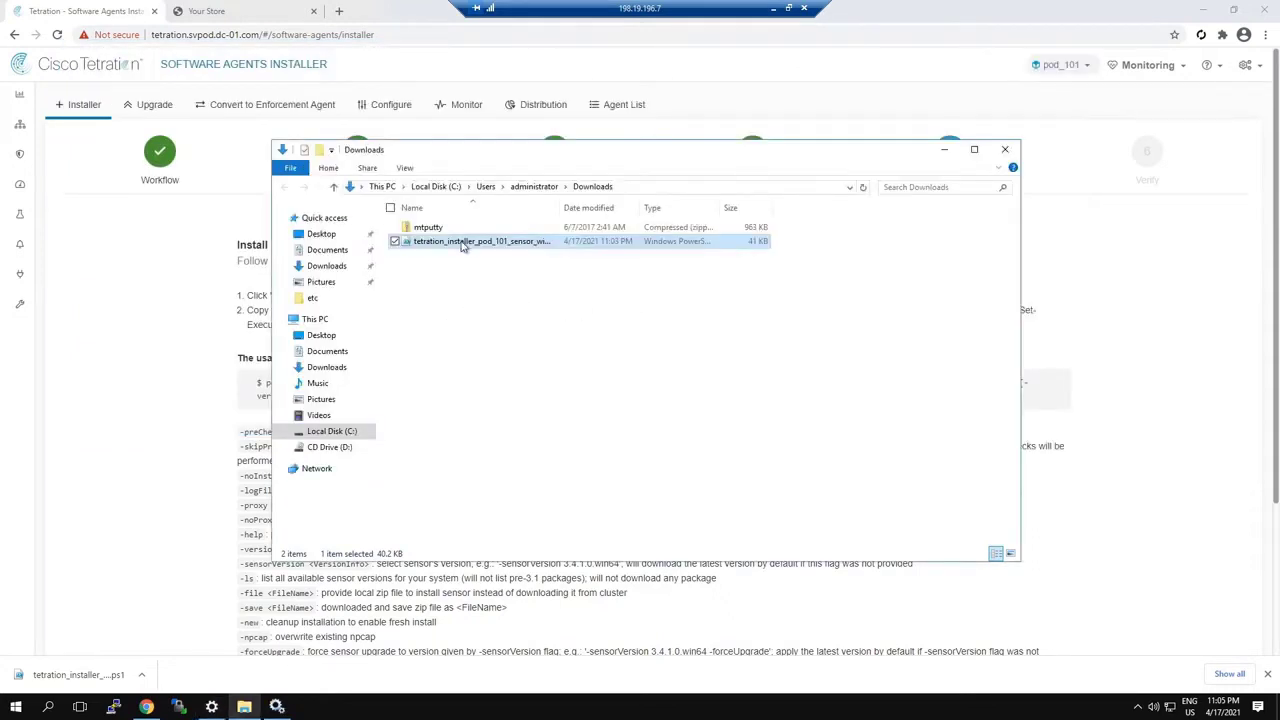
right_click(463, 246)
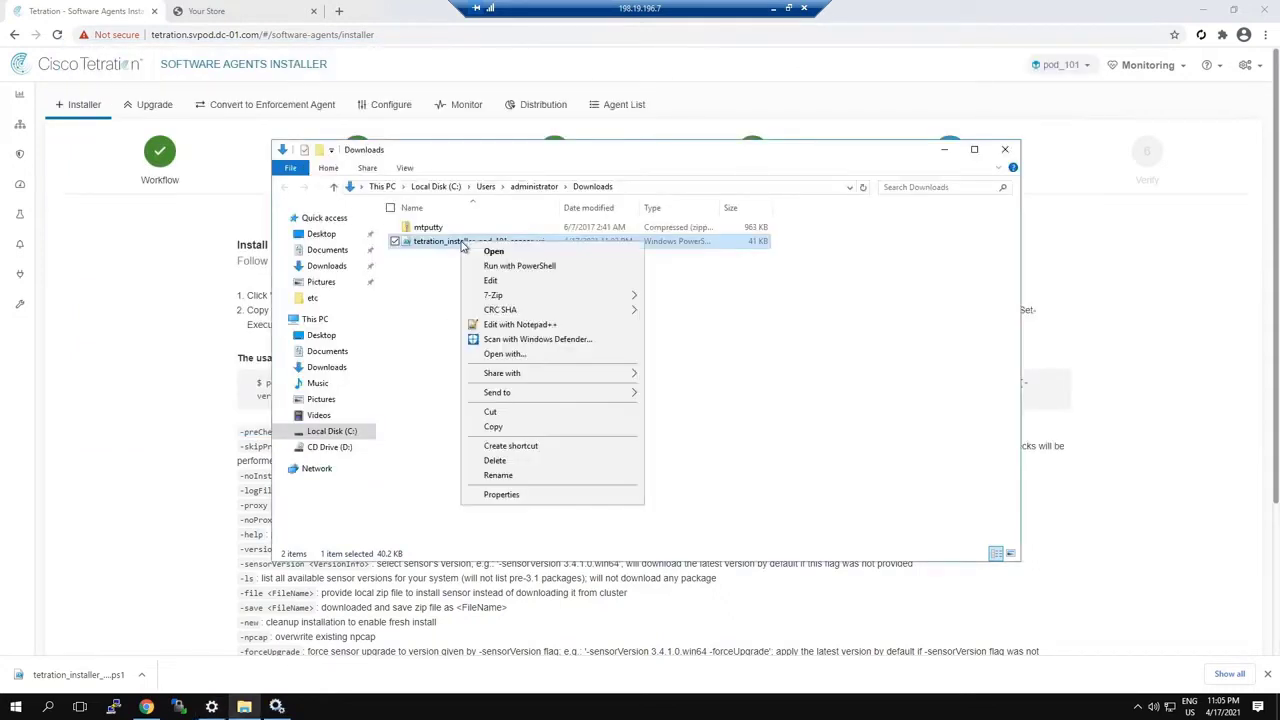
left_click(518, 266)
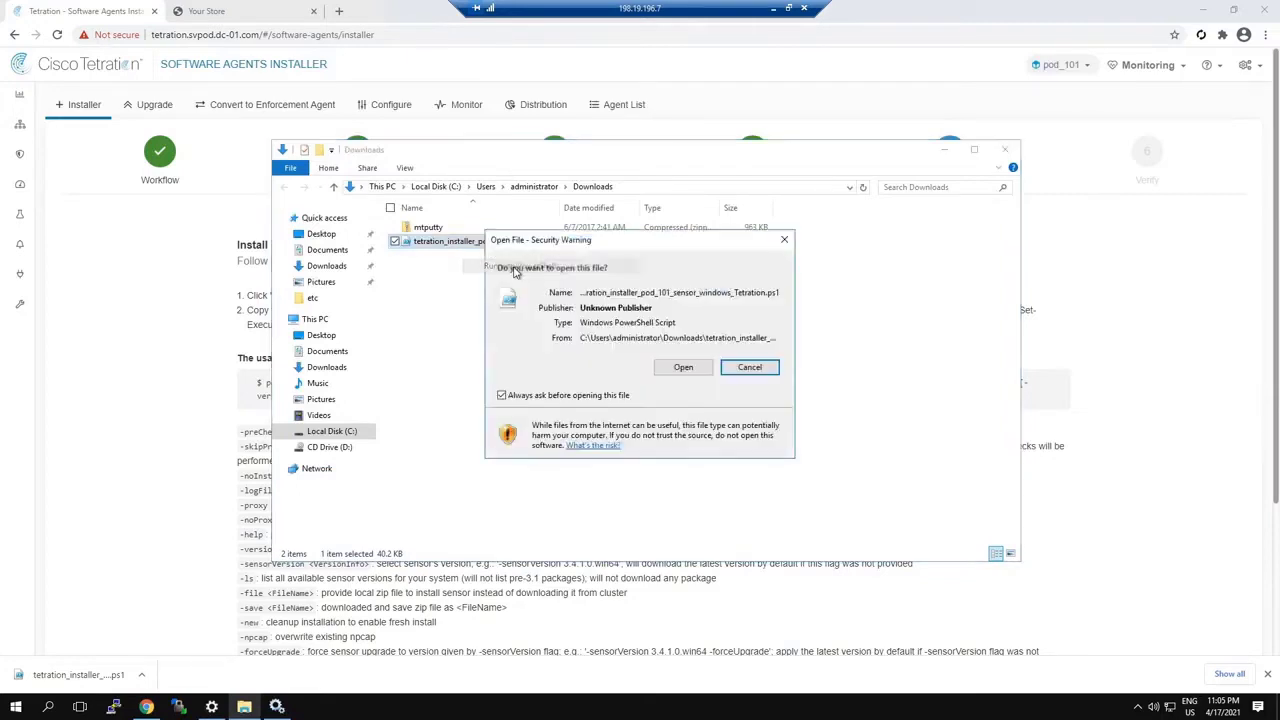
left_click(684, 368)
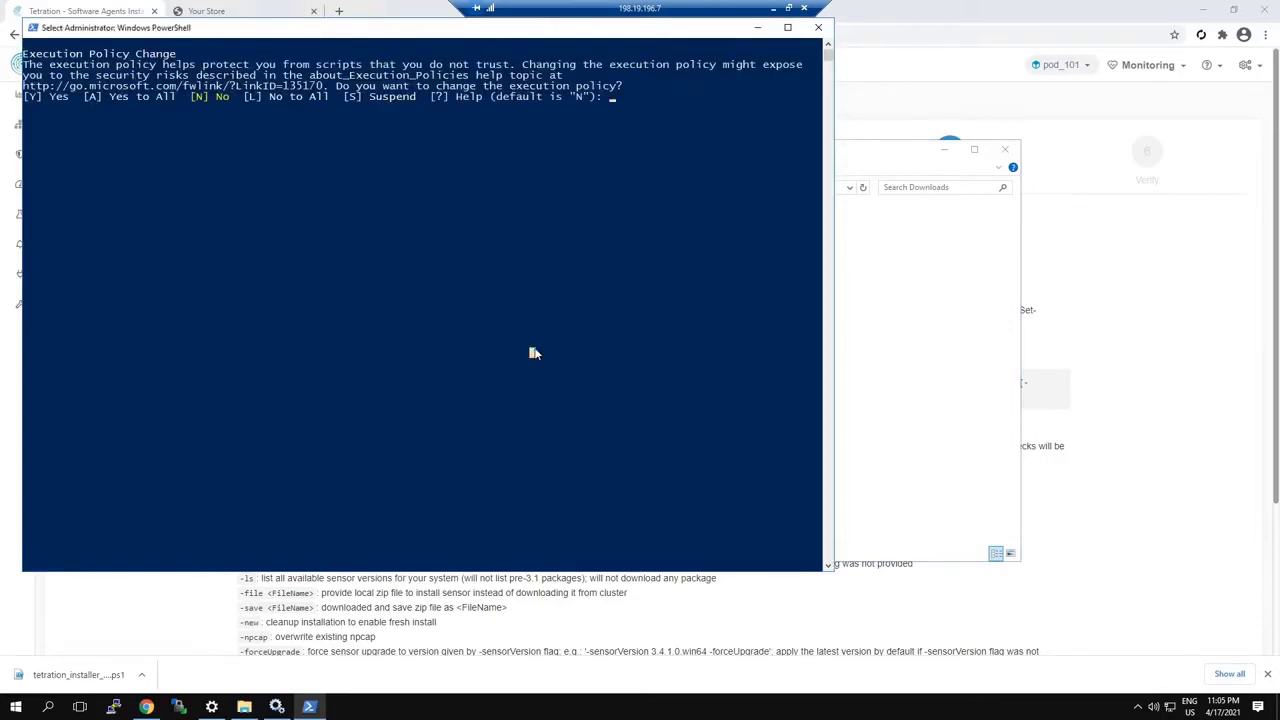
type("Y")
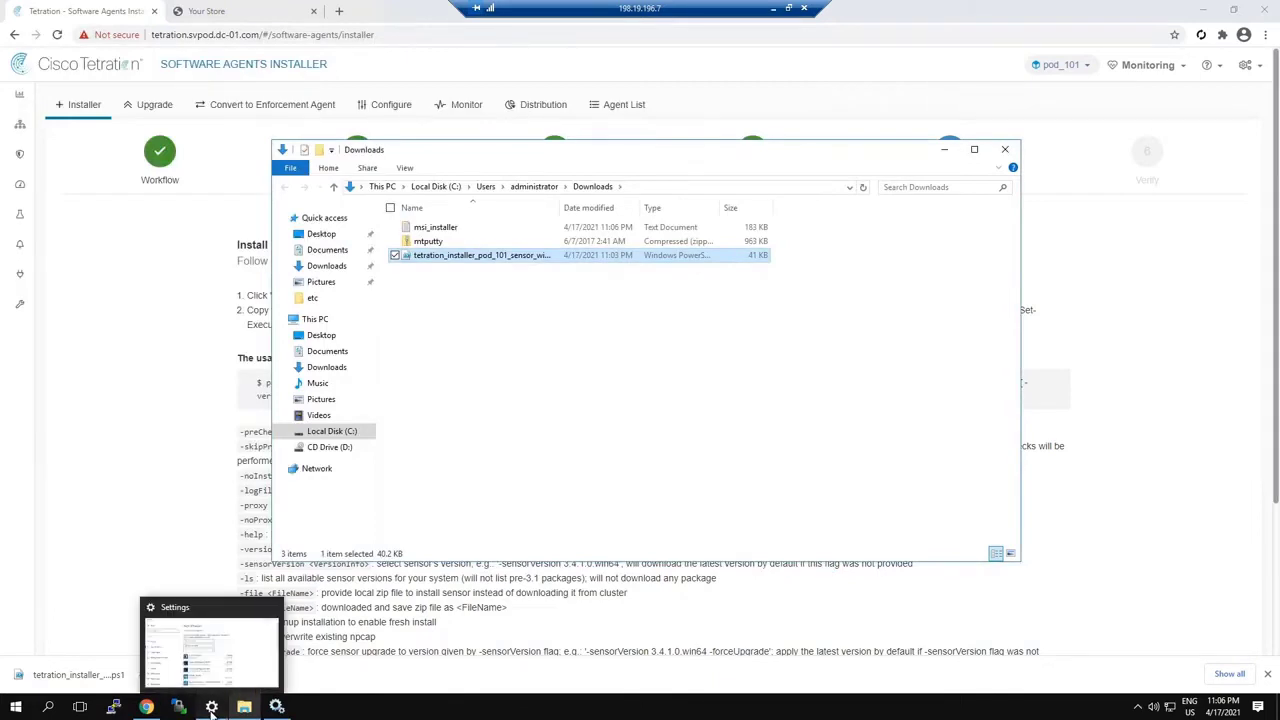
Check Apps & features and the Services list for the Cisco Tetration agent and its services, and close both windows.
left_click(211, 707)
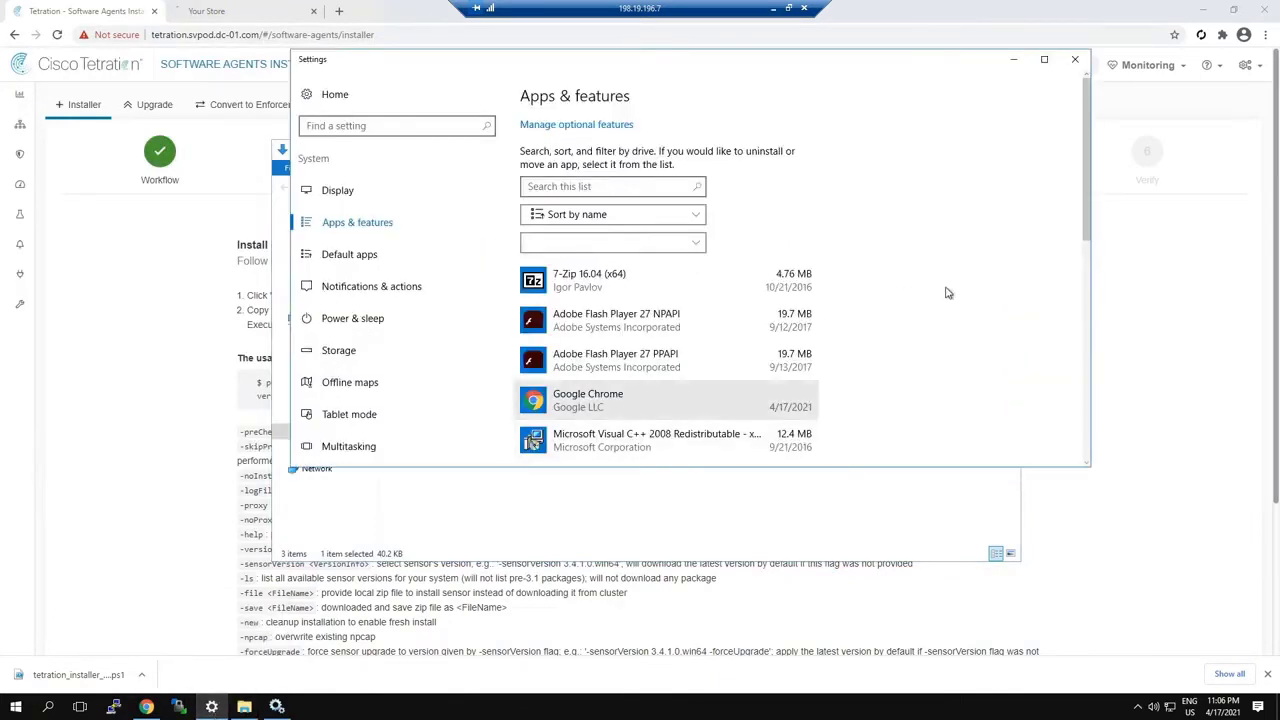
scroll(948, 293, "down", 1)
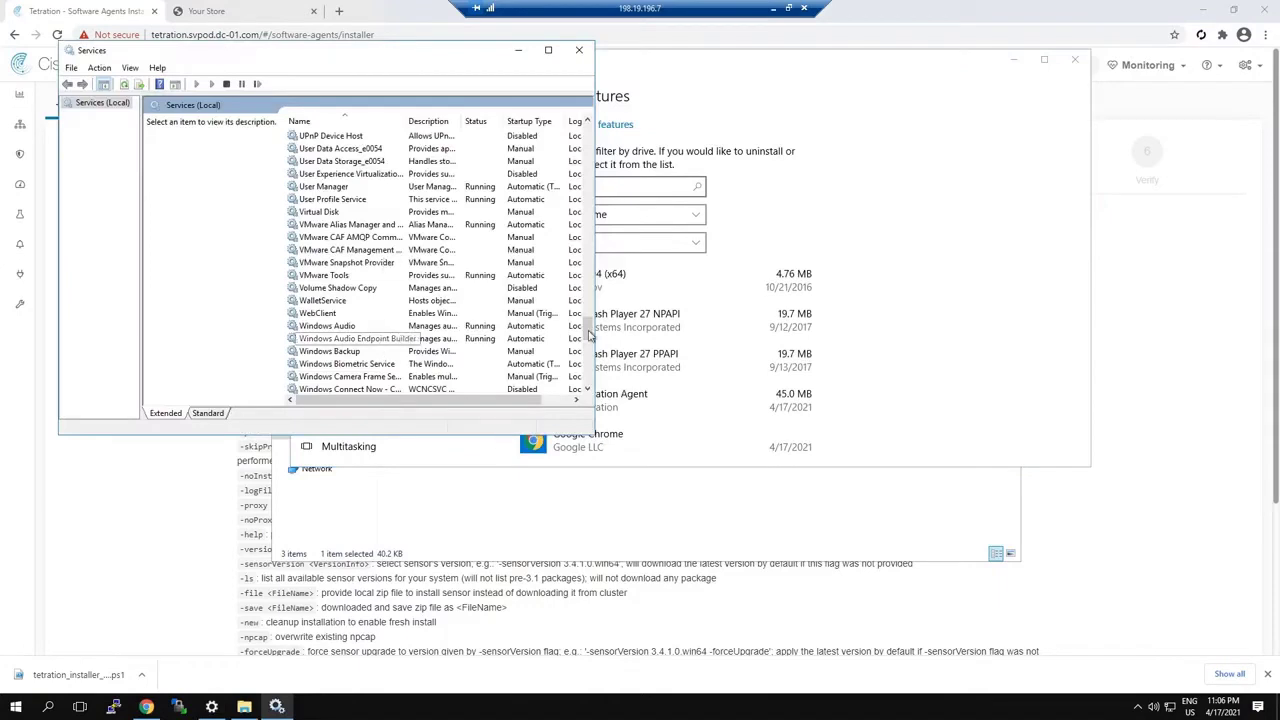
left_click_drag(587, 335, 587, 136)
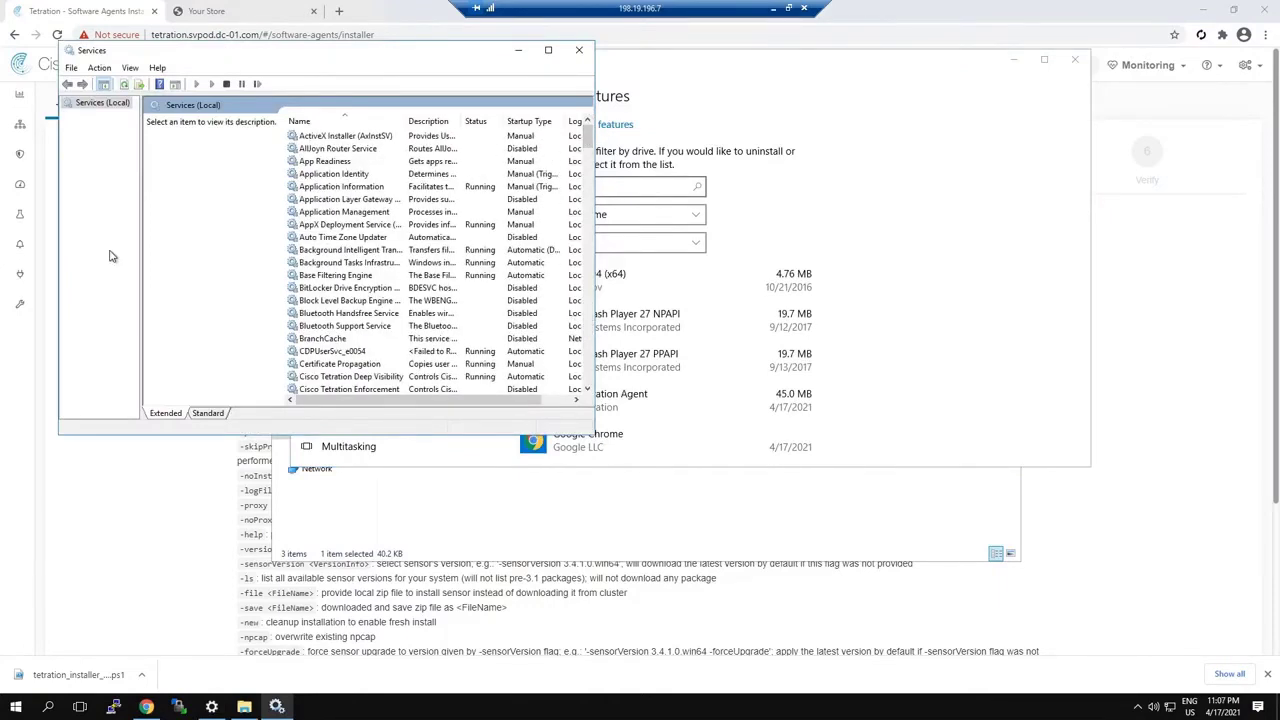
scroll(433, 314, "down", 1)
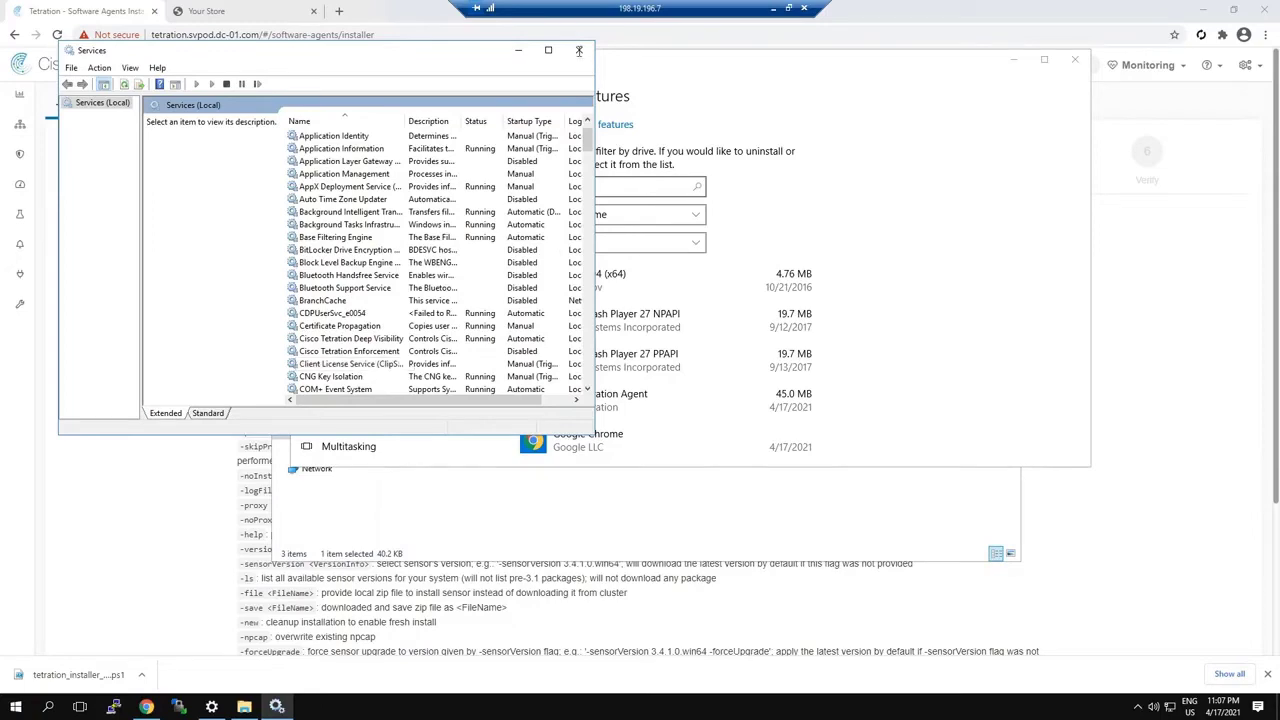
left_click(1075, 60)
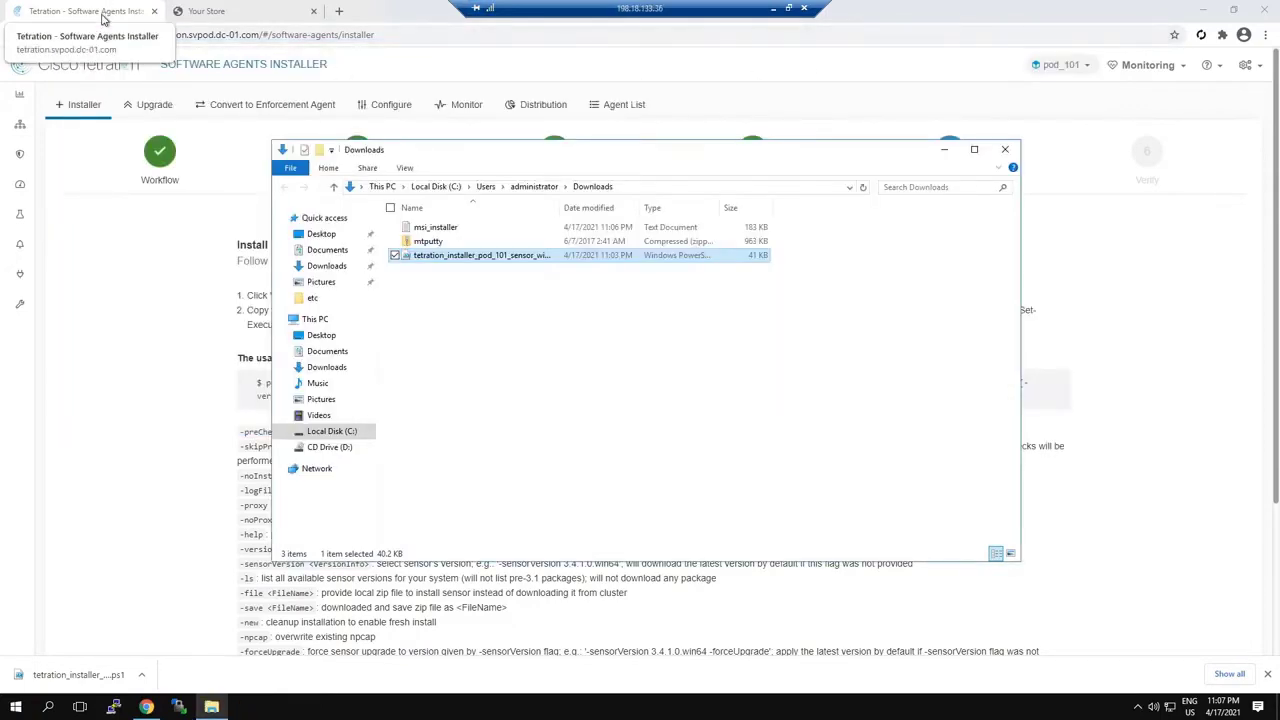
Return to the Tetration installer page, advance from Install to Verify and finish the wizard to reach the agent list.
left_click(138, 299)
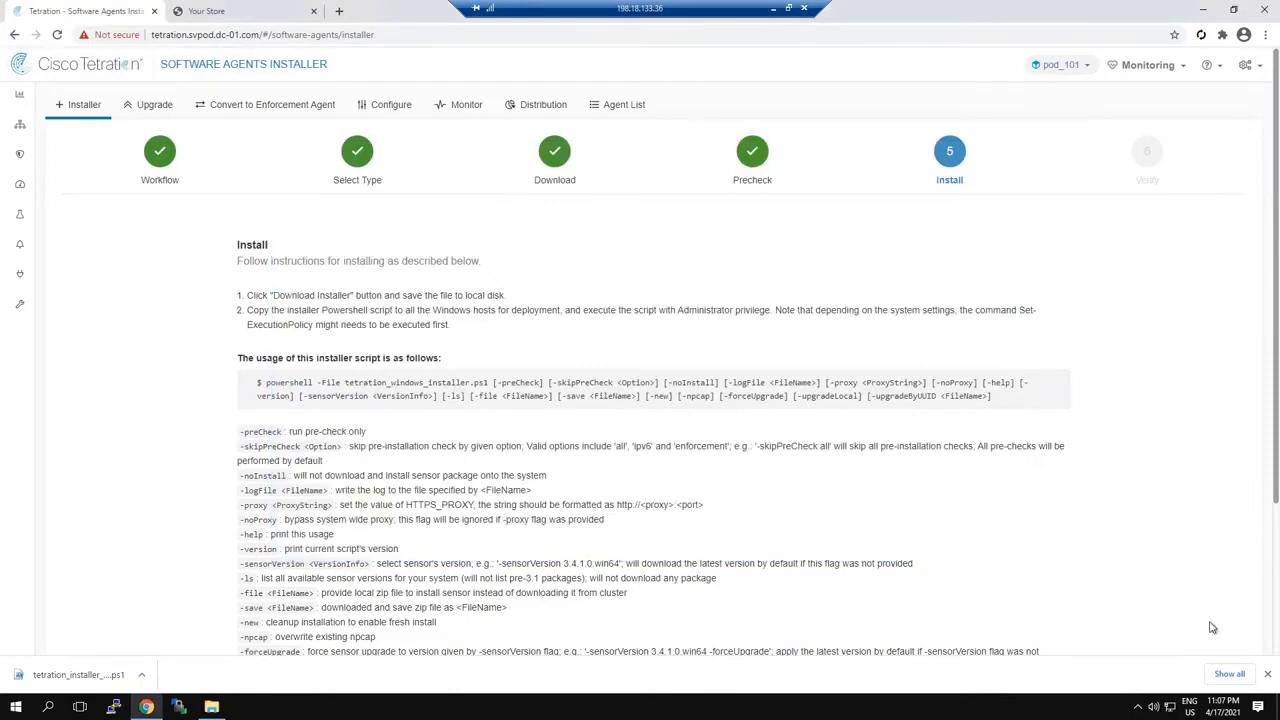
scroll(1218, 582, "down", 5)
left_click(1226, 569)
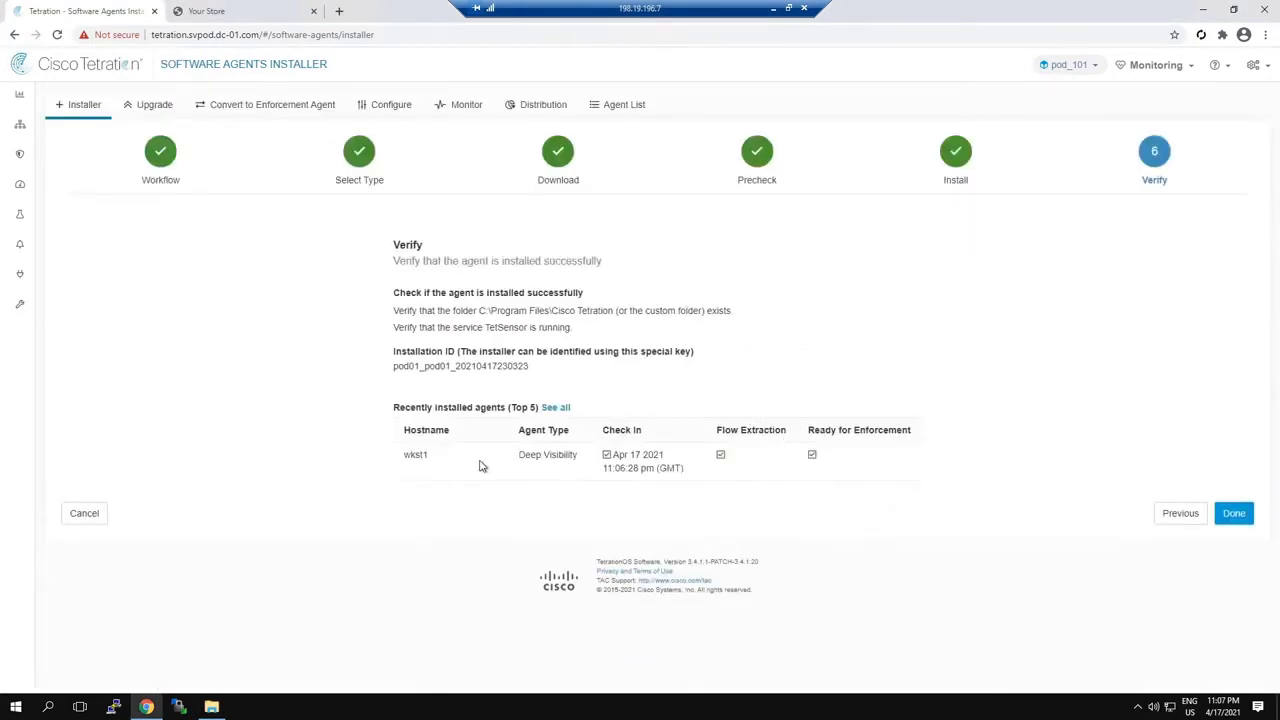
left_click(1236, 520)
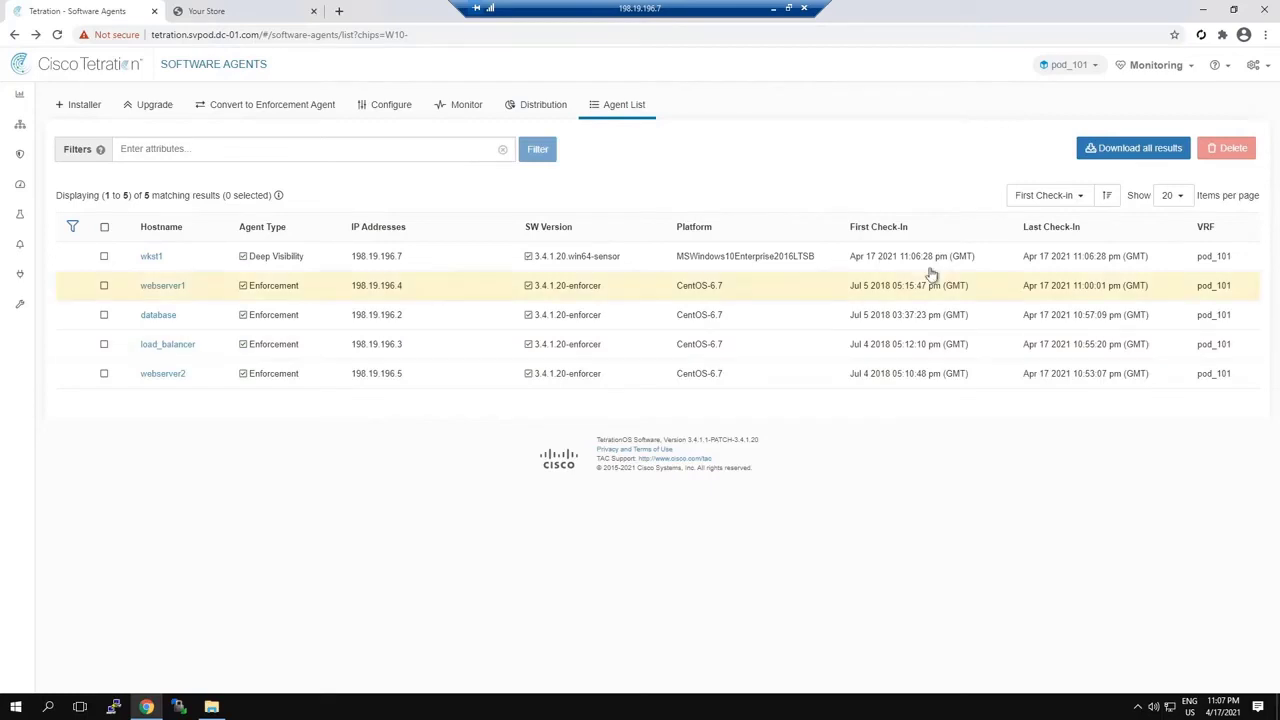
Open the workload profile of wkst1 and examine all columns of its long lived processes table.
left_click(150, 257)
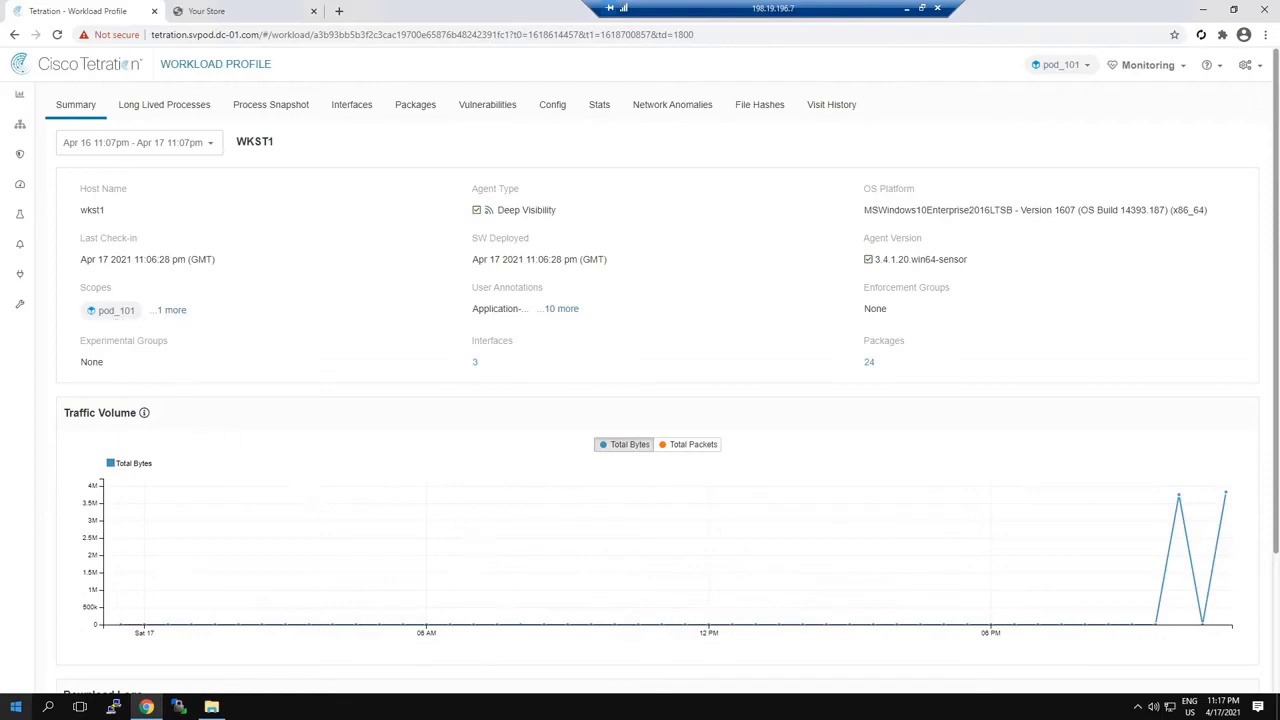
left_click(152, 113)
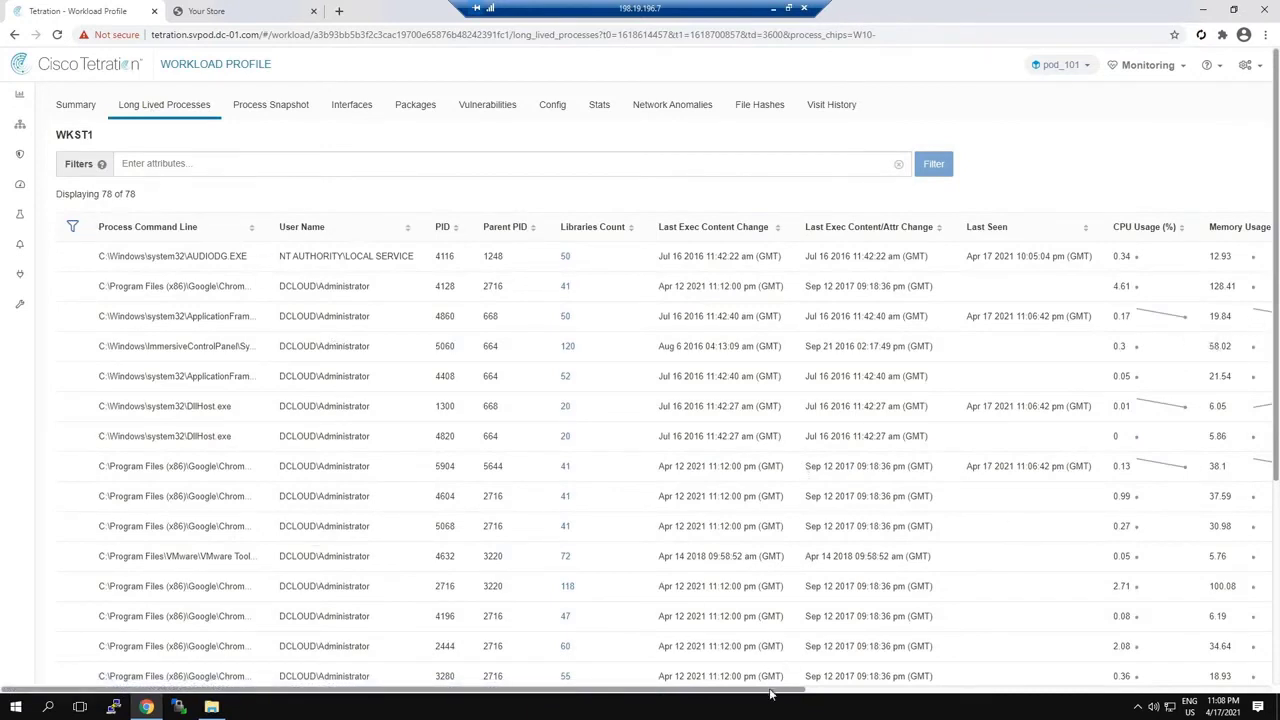
scroll(880, 695, "right", 5)
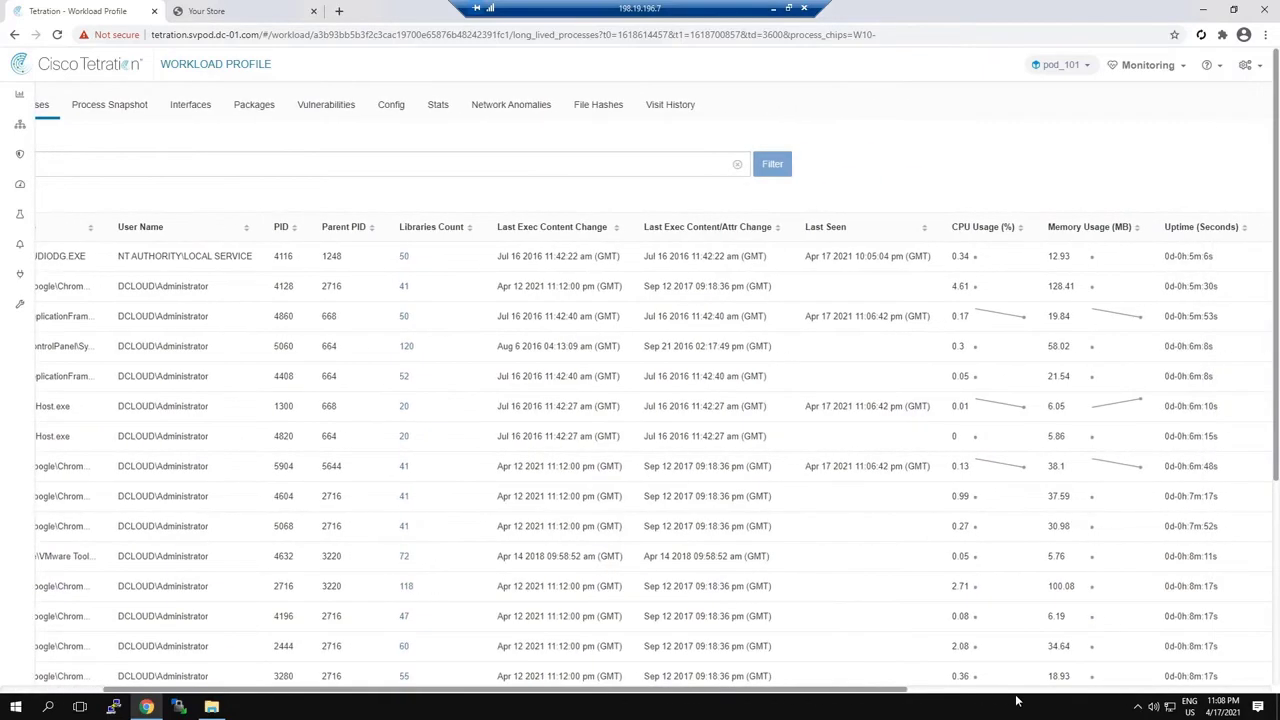
scroll(1158, 700, "right", 4)
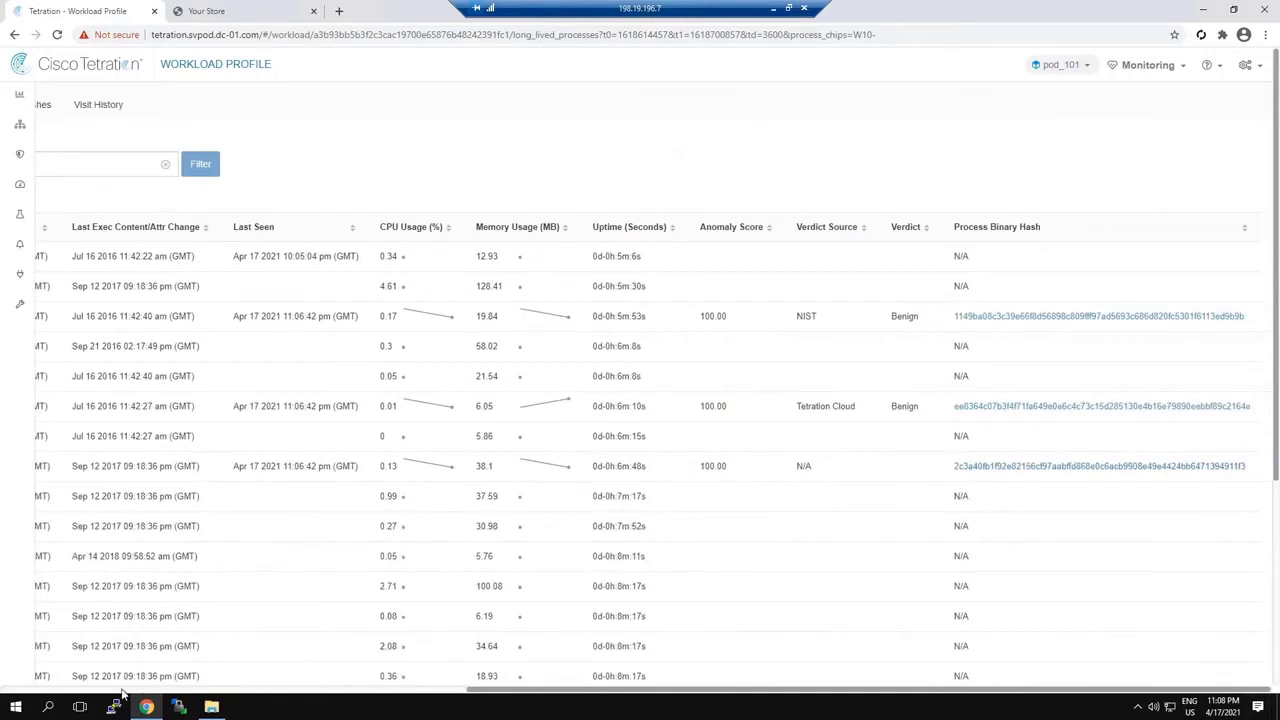
scroll(120, 693, "left", 9)
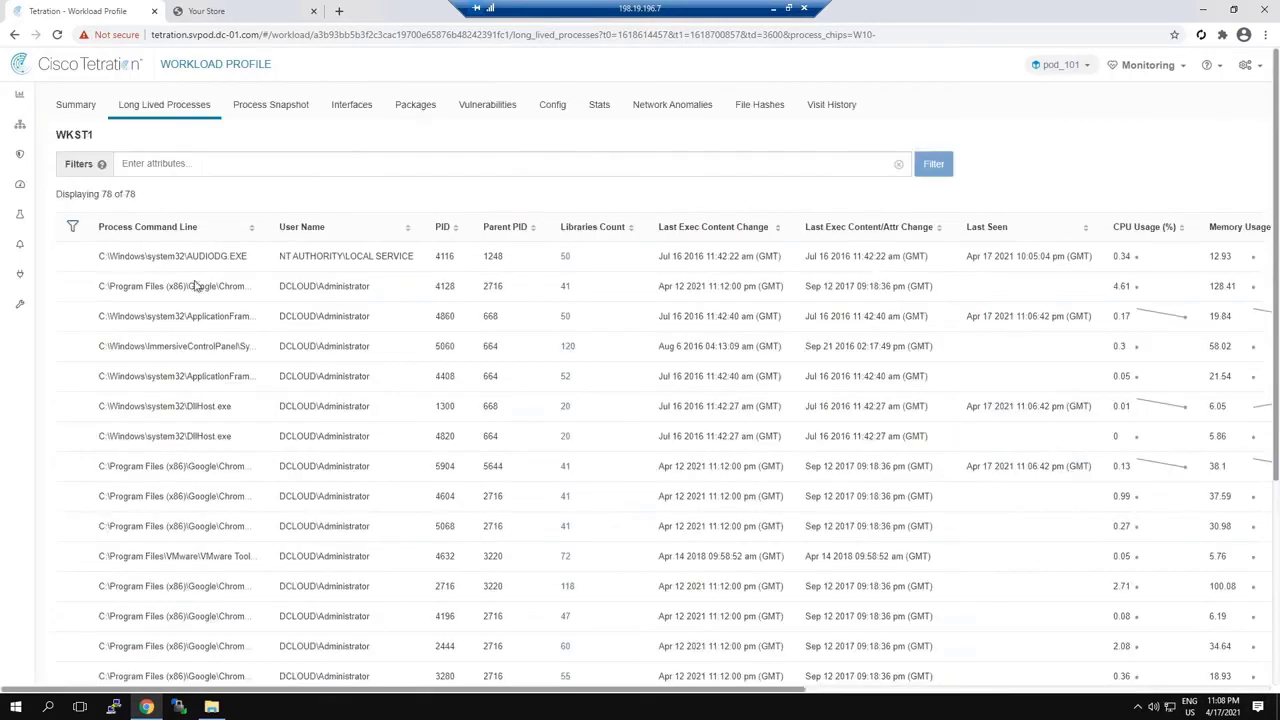
Examine the process snapshot tree of wkst1 and view the details of a Google Chrome child process.
left_click(270, 106)
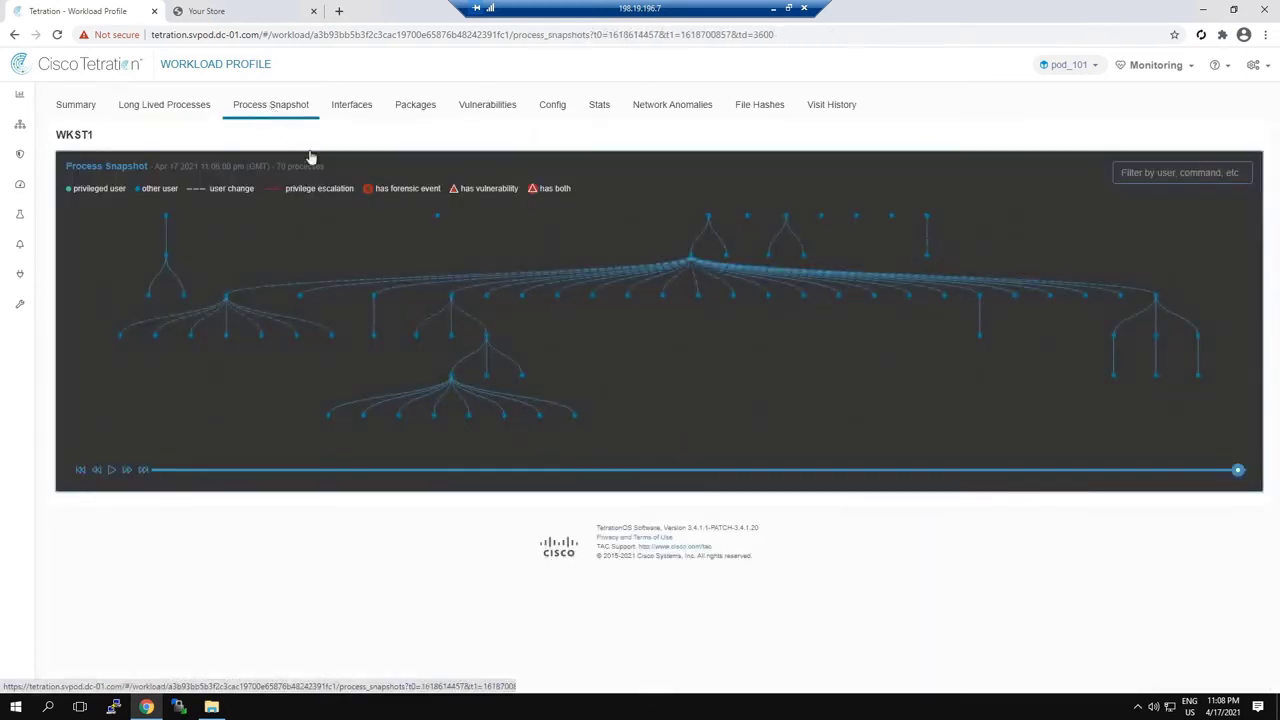
left_click(112, 470)
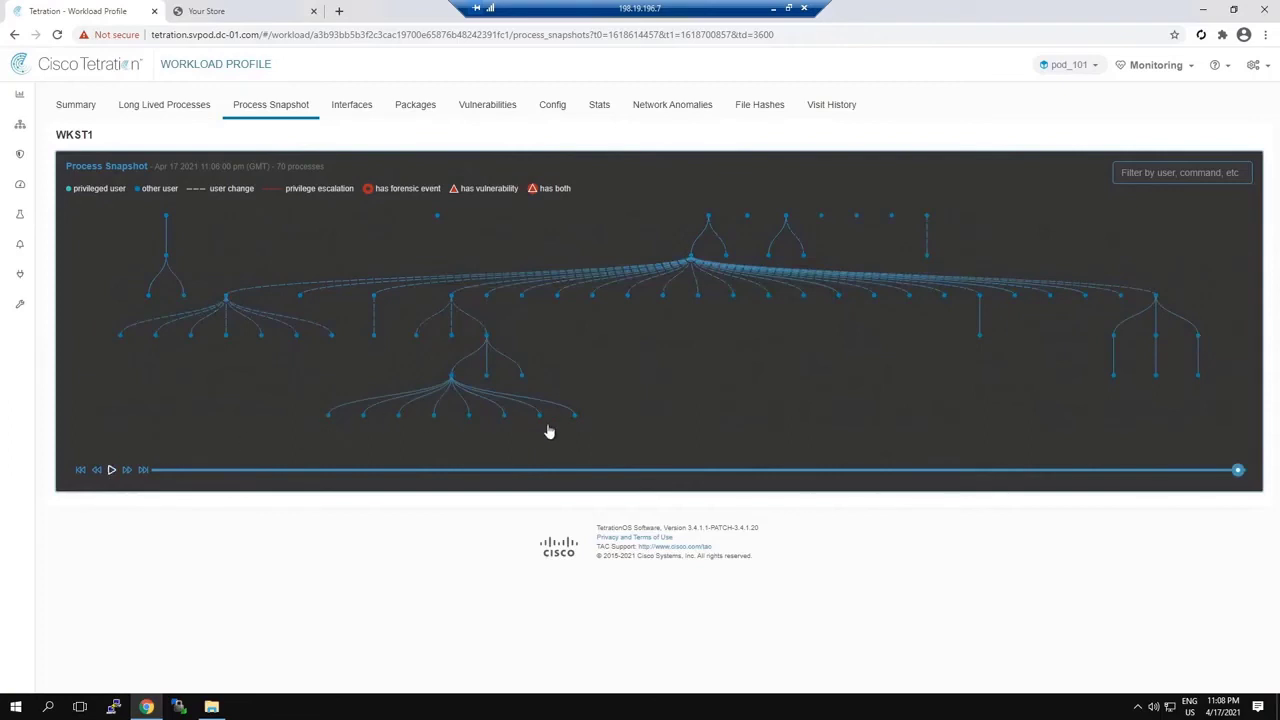
mouse_move(580, 422)
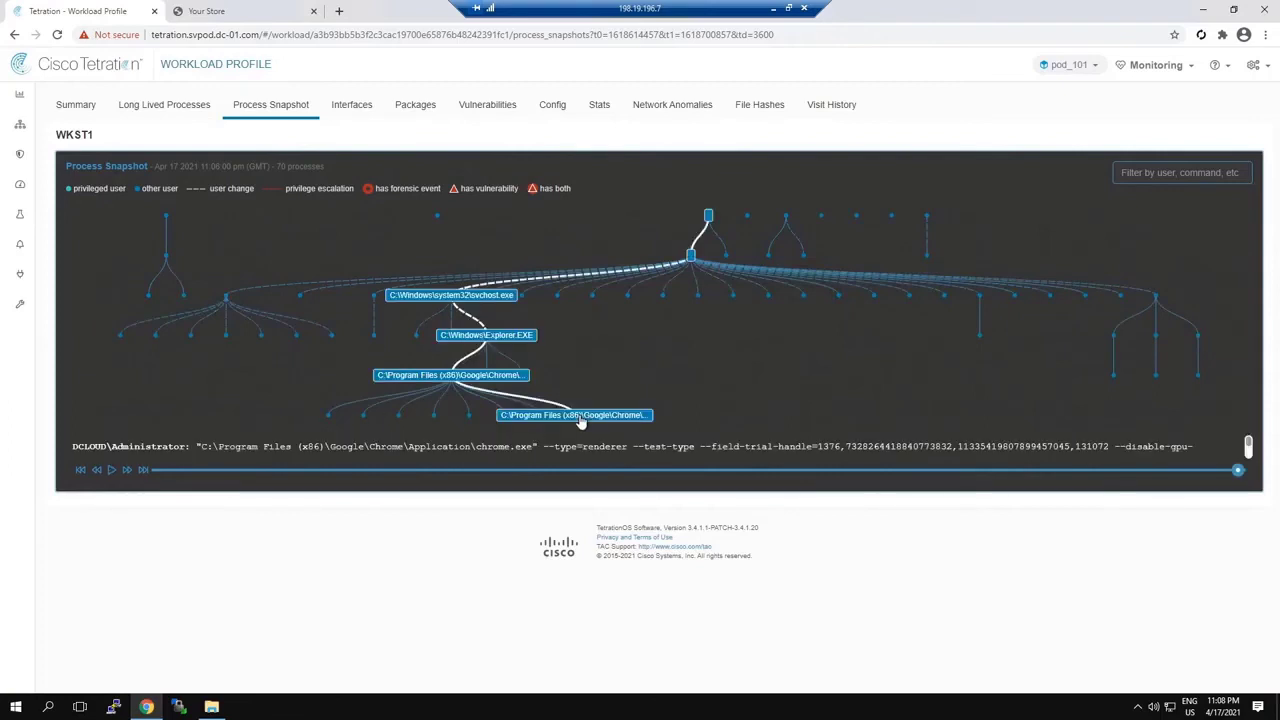
left_click(580, 416)
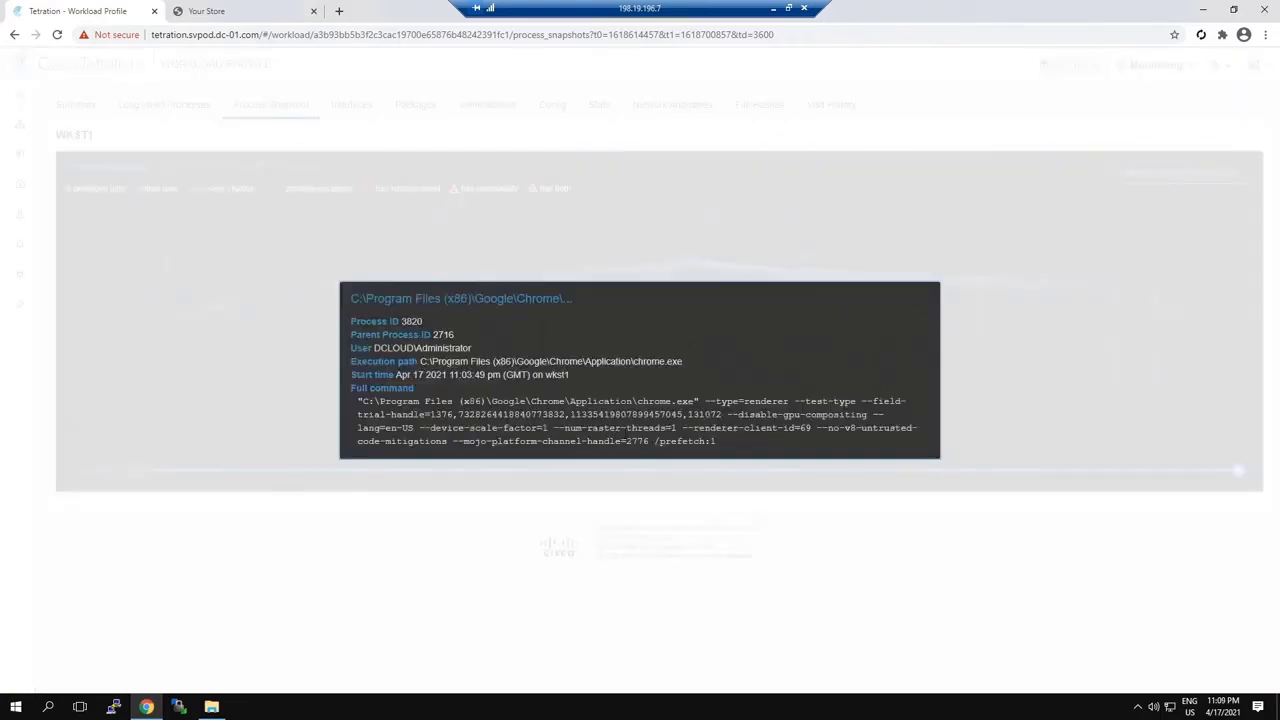
left_click(152, 550)
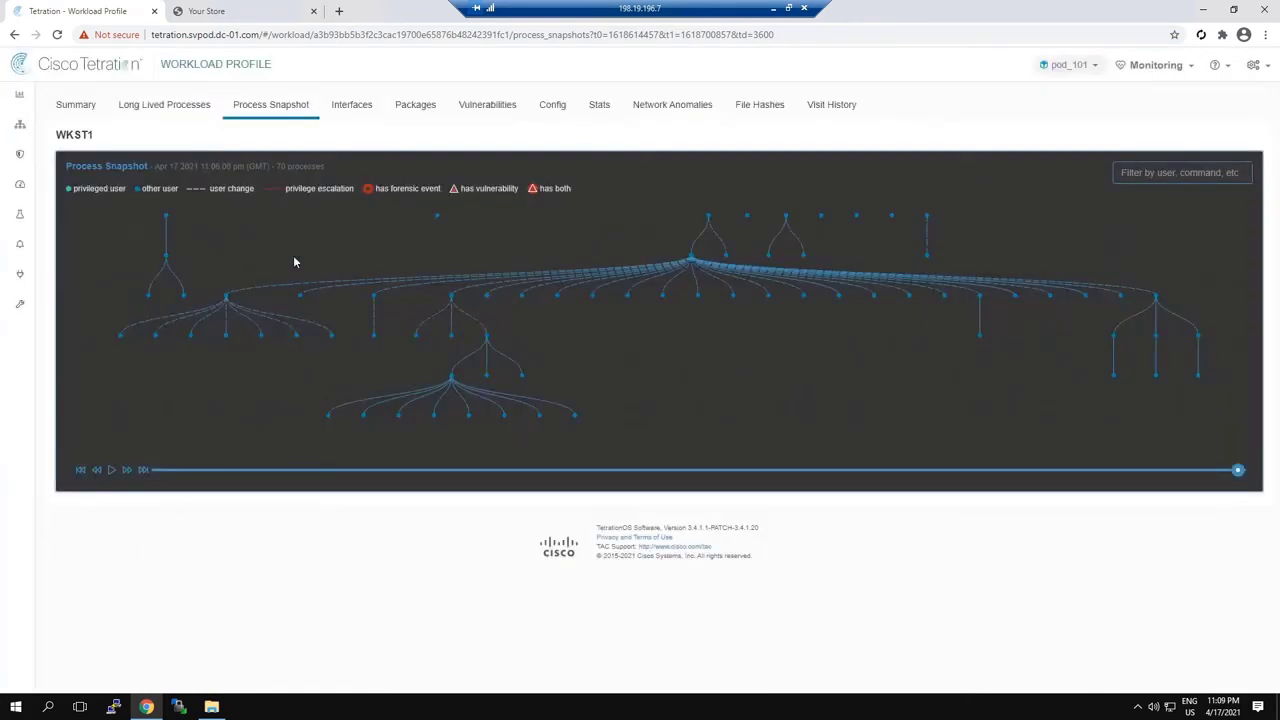
Review the network interfaces, packages, vulnerabilities and agent configuration of the wkst1 workload.
left_click(350, 108)
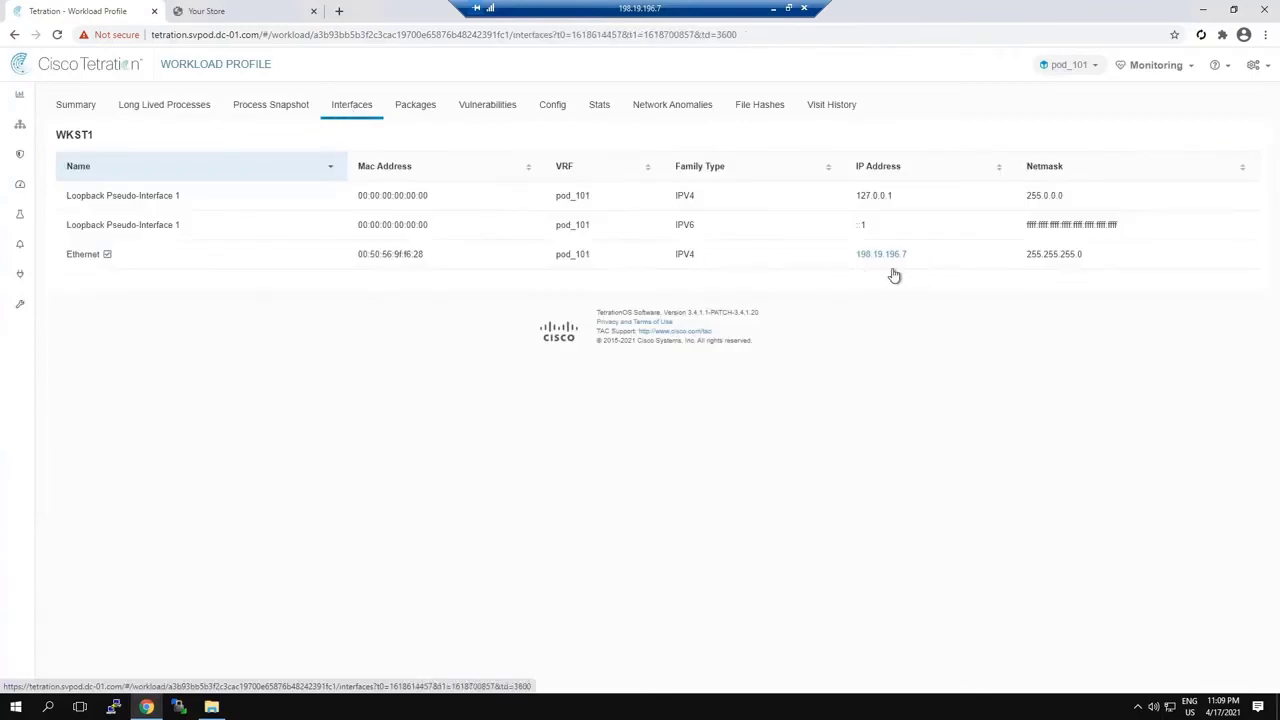
left_click(893, 266)
left_click(415, 106)
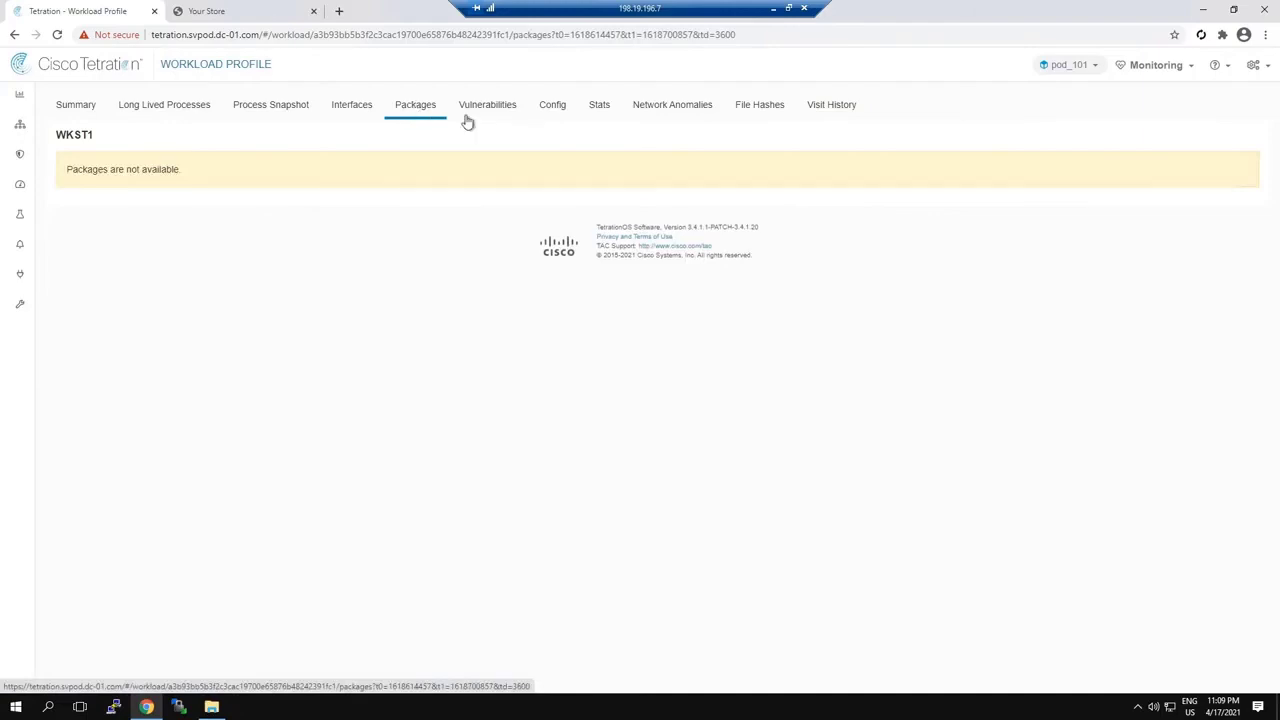
left_click(498, 115)
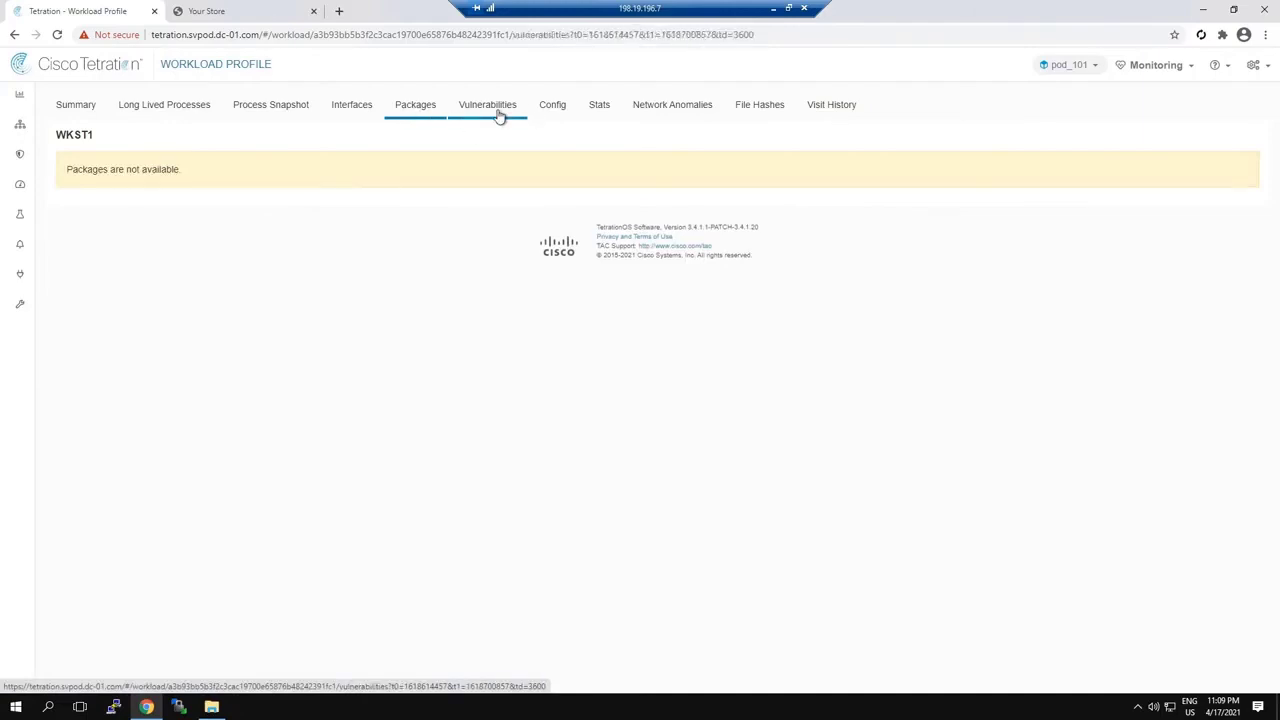
left_click(552, 114)
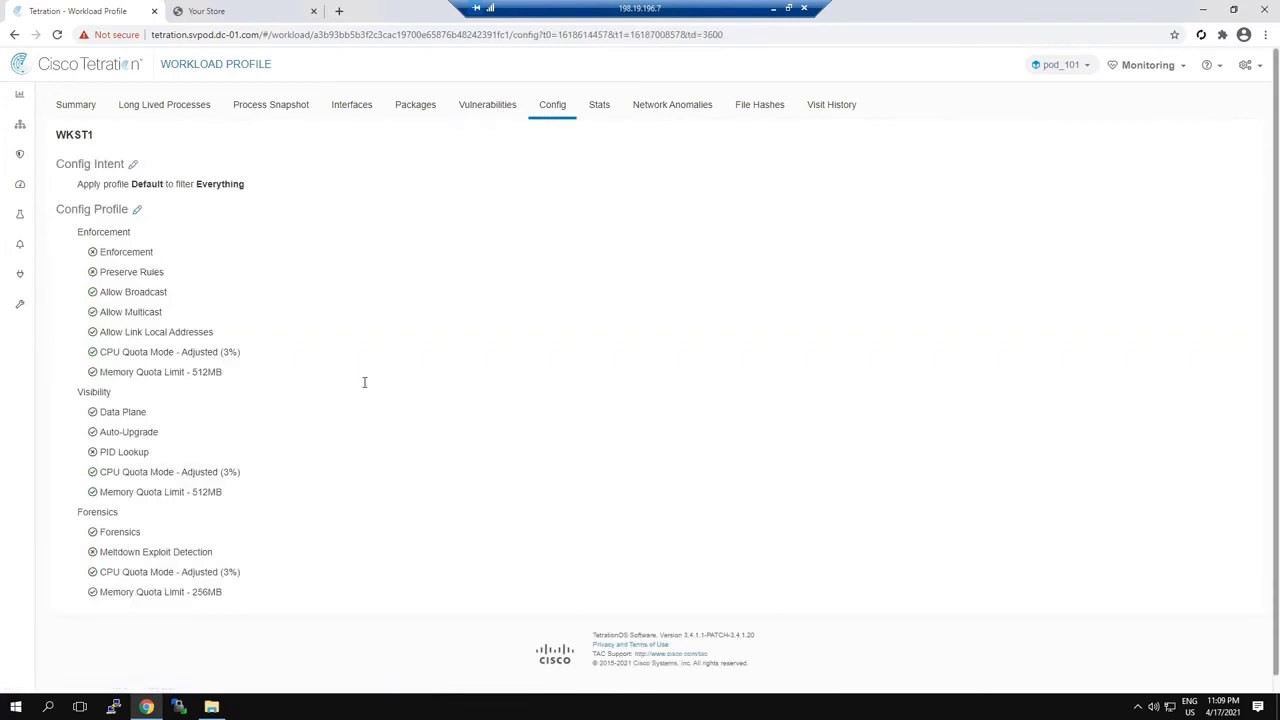
Review the workload's stats, network anomalies, file hashes and visit history, and return to its summary.
left_click(599, 109)
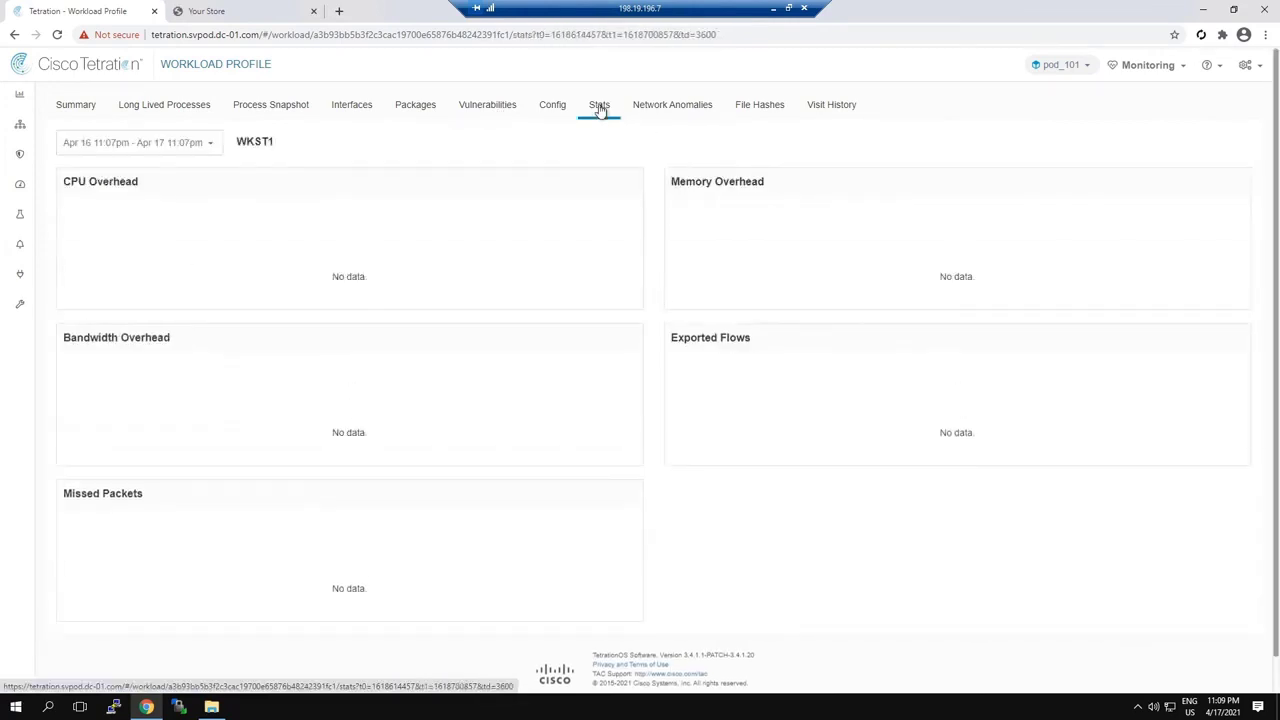
left_click(668, 106)
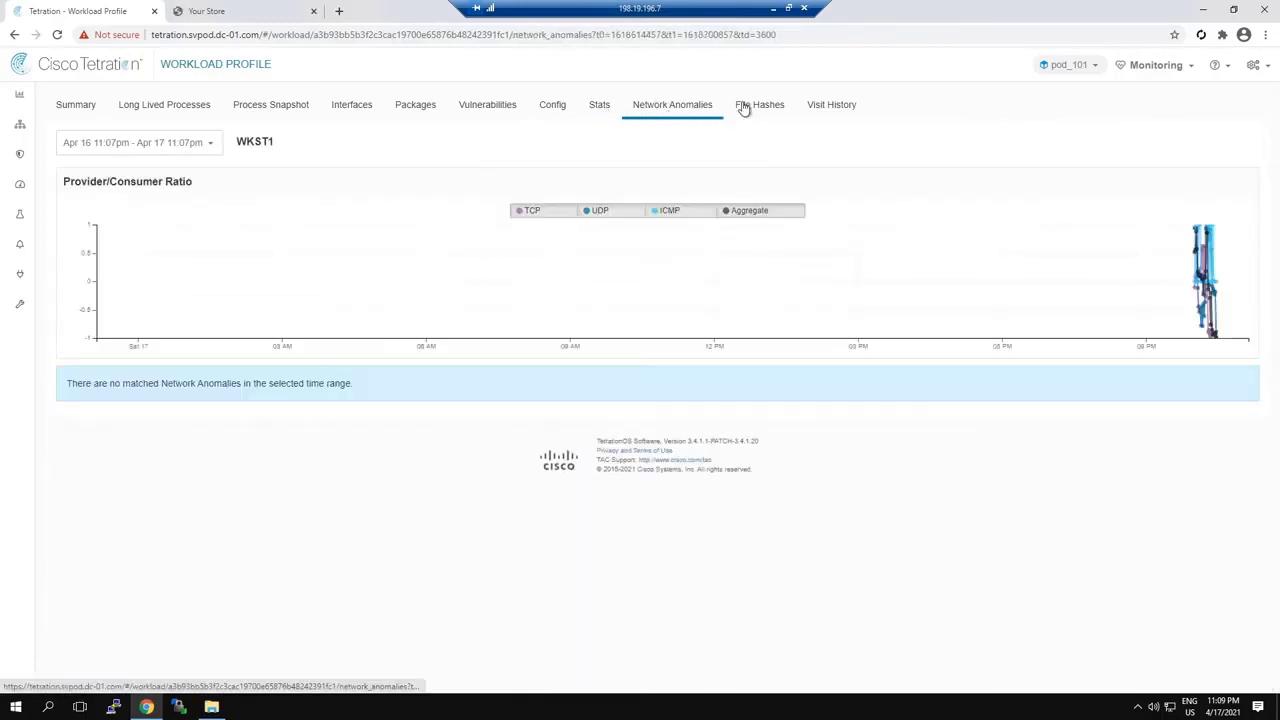
mouse_move(1205, 273)
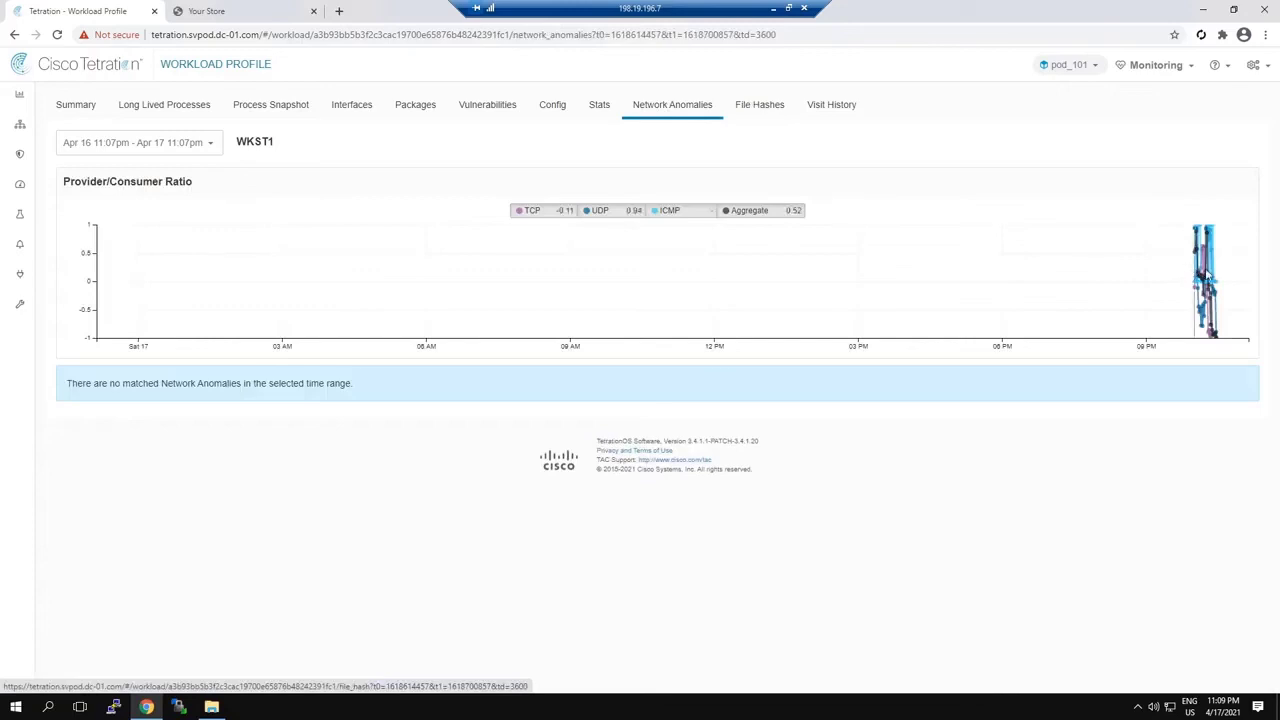
left_click(762, 112)
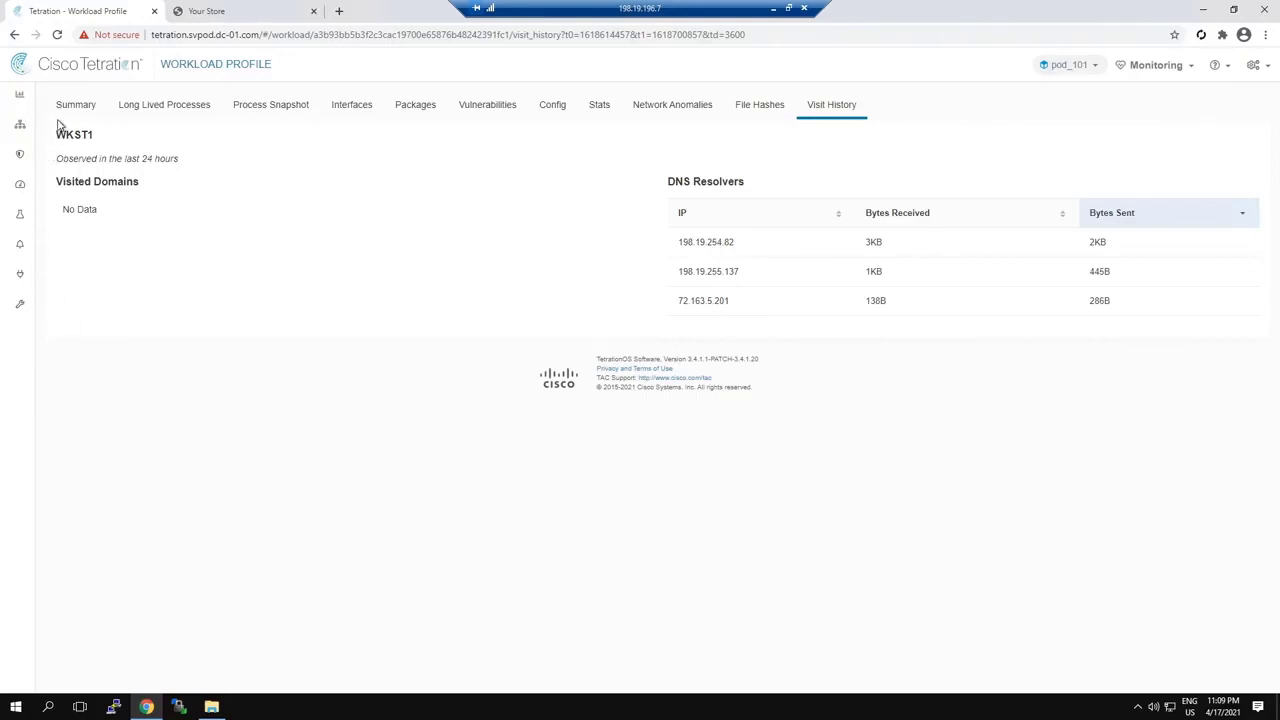
left_click(72, 108)
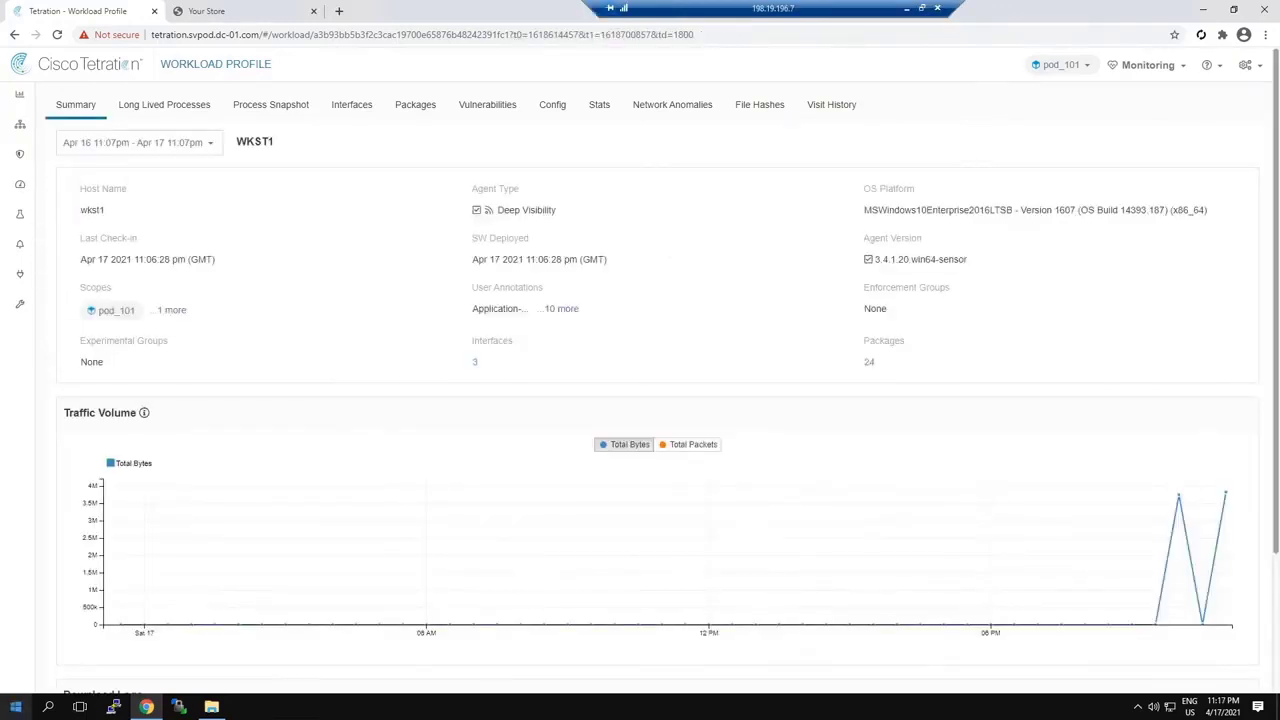